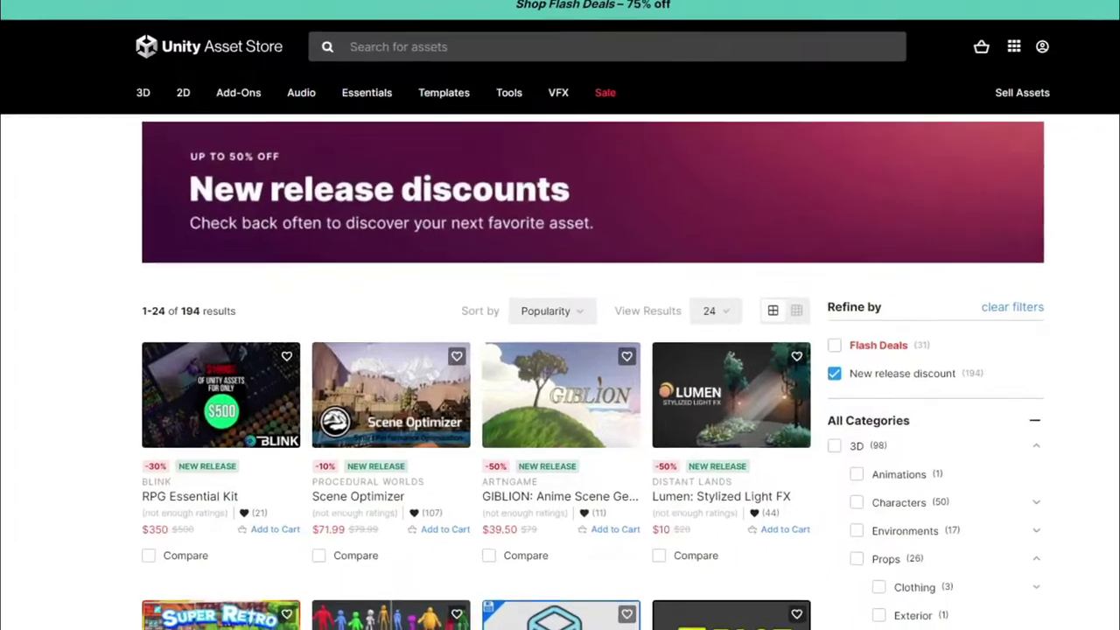
# Step: Scroll further down the Asset Store's 194 new-release discount assets
pyautogui.scroll(-5, 561, 350)
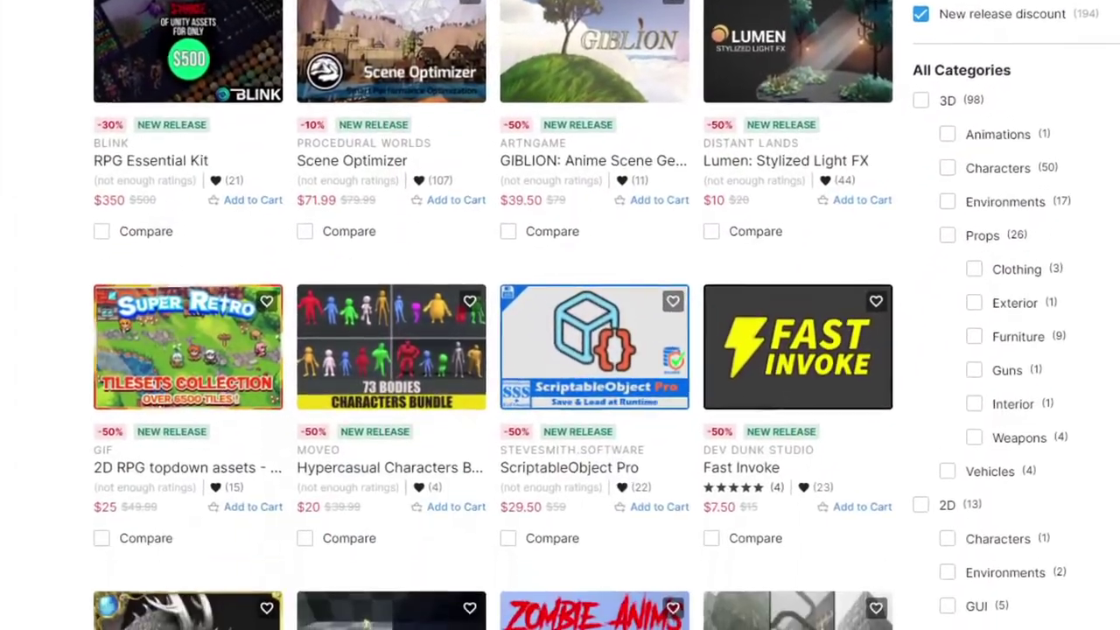
pyautogui.scroll(-8, 560, 351)
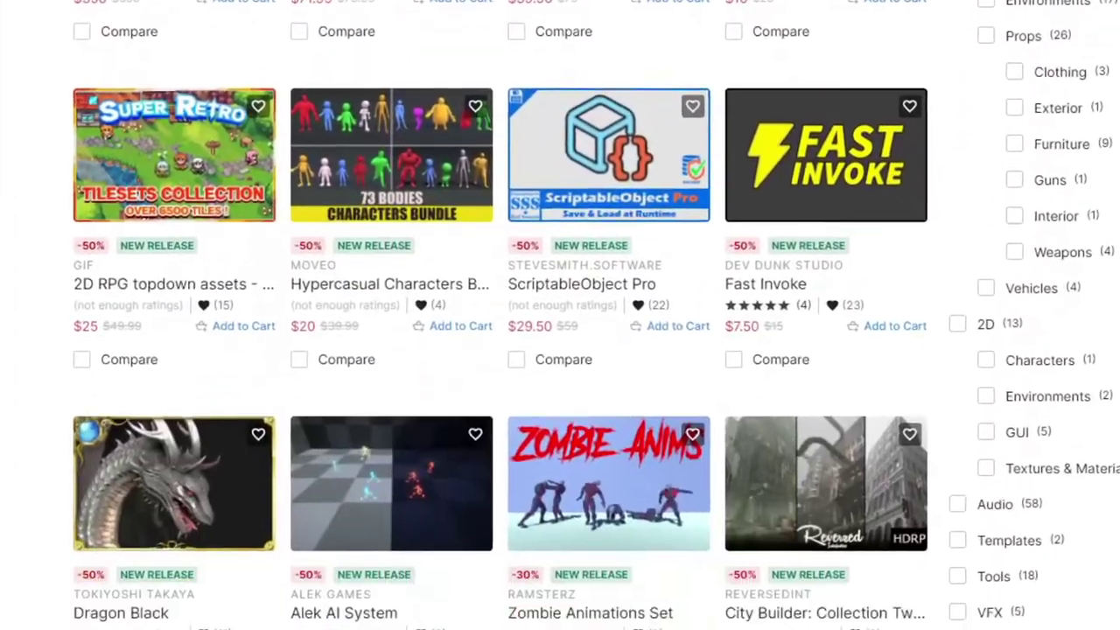
pyautogui.scroll(-5, 560, 350)
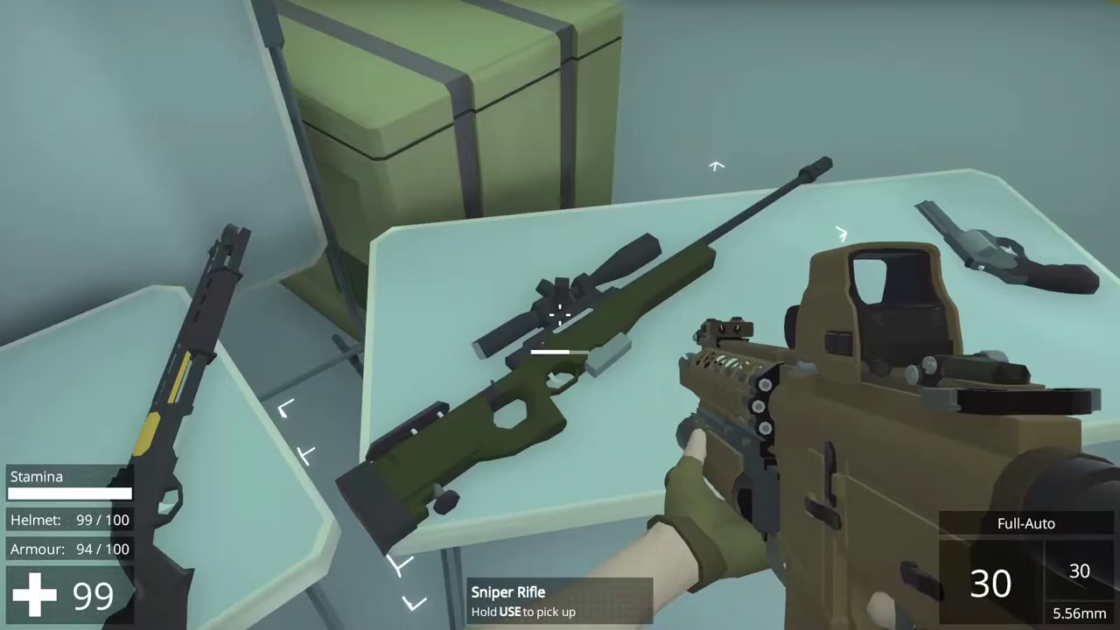
# Step: Pick up the sniper rifle and fire a scoped shot at the range target
pyautogui.press('e')
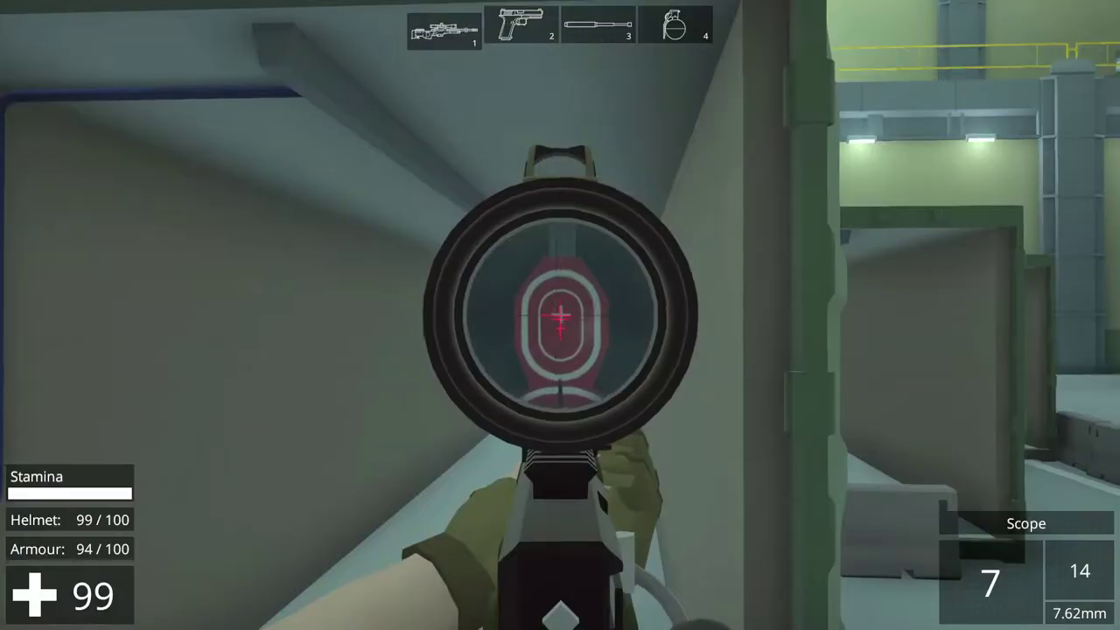
pyautogui.click(560, 315)
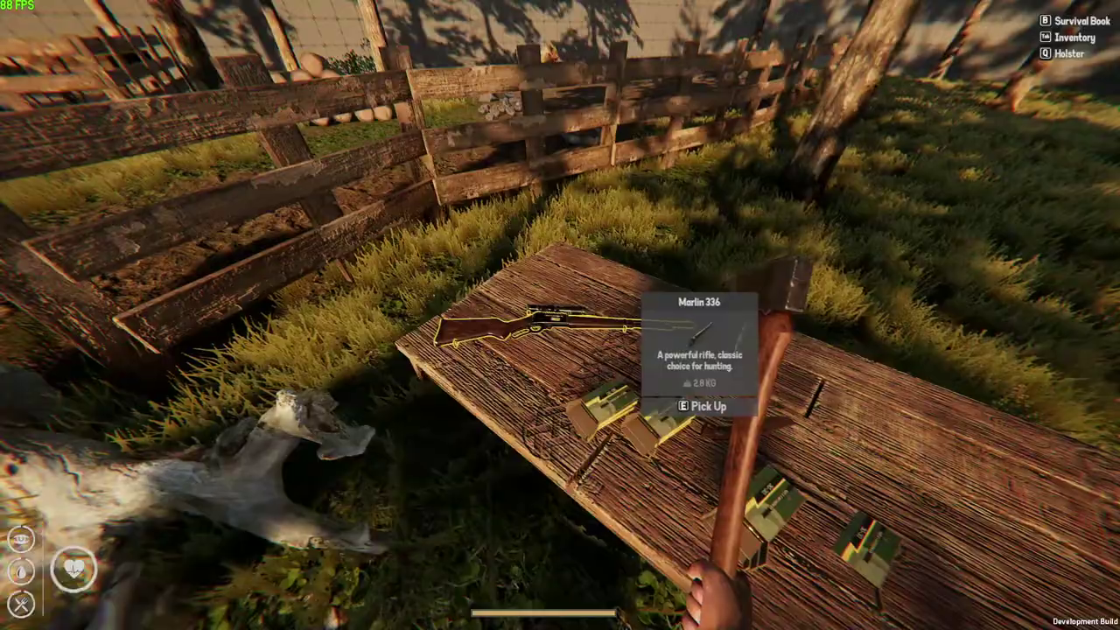
# Step: Collect the rifle and Wooden Bow, equip the bow, and carry a log to the cabin
pyautogui.press('e')
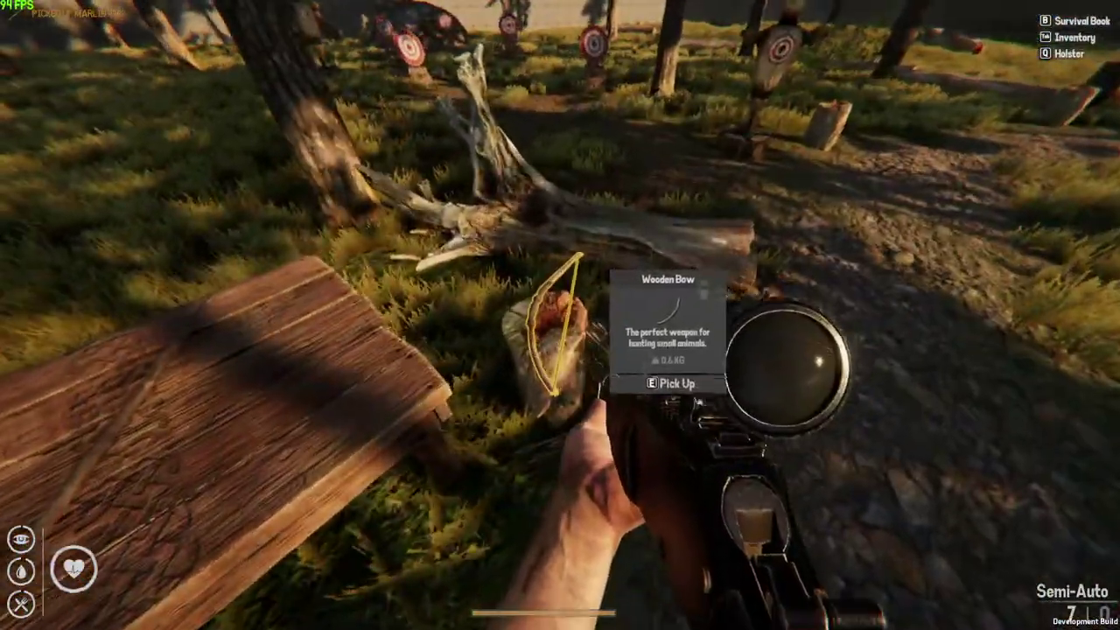
pyautogui.press('e')
pyautogui.press('2')
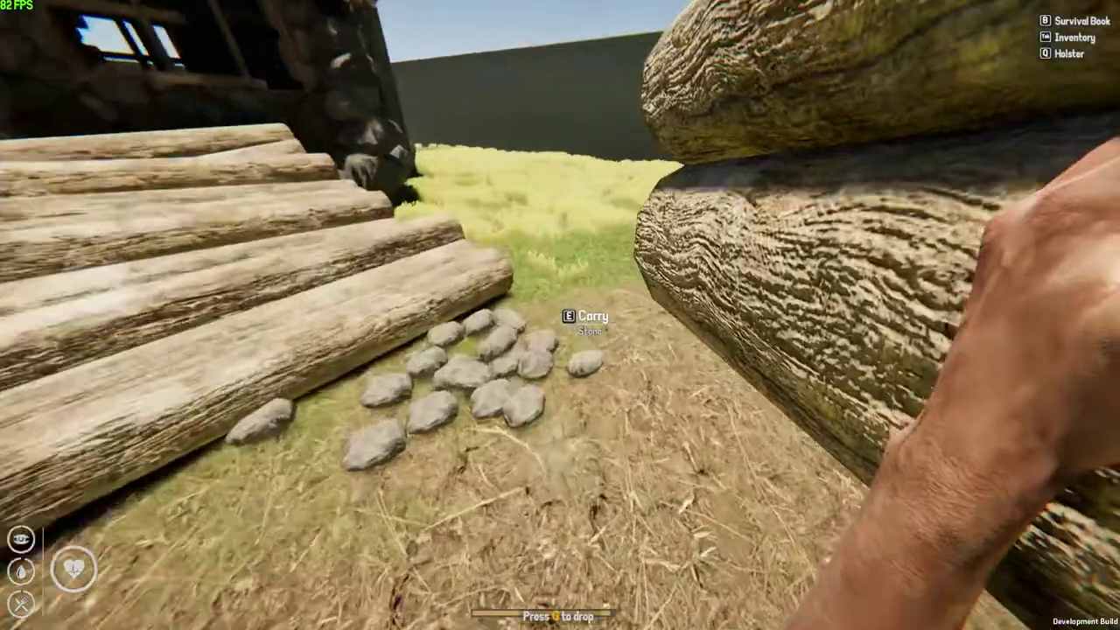
pyautogui.press('e')
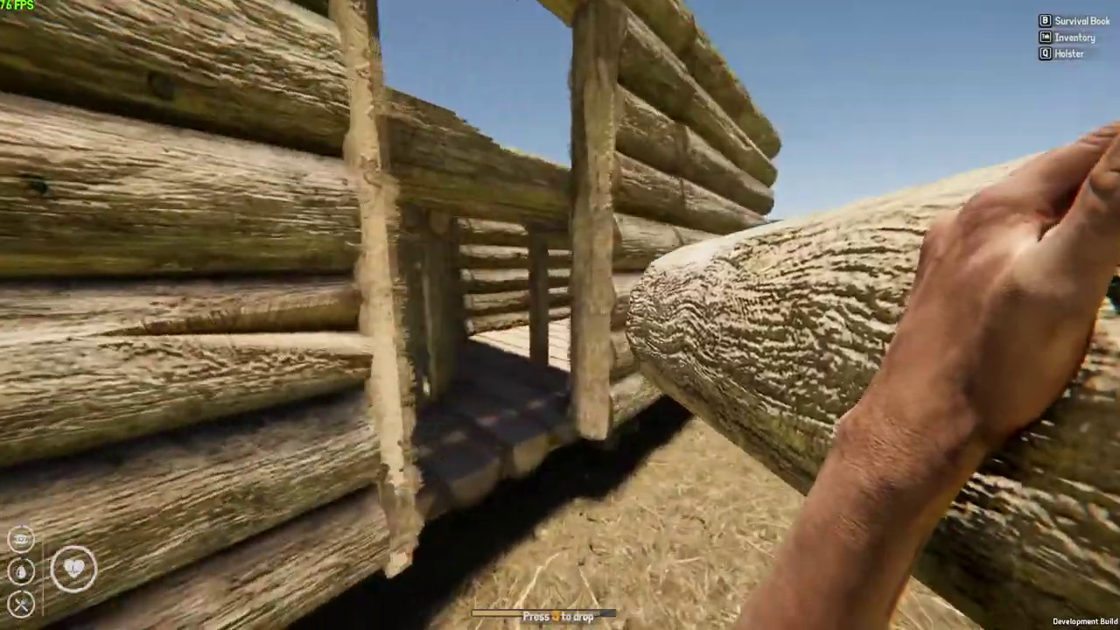
pyautogui.press('e')
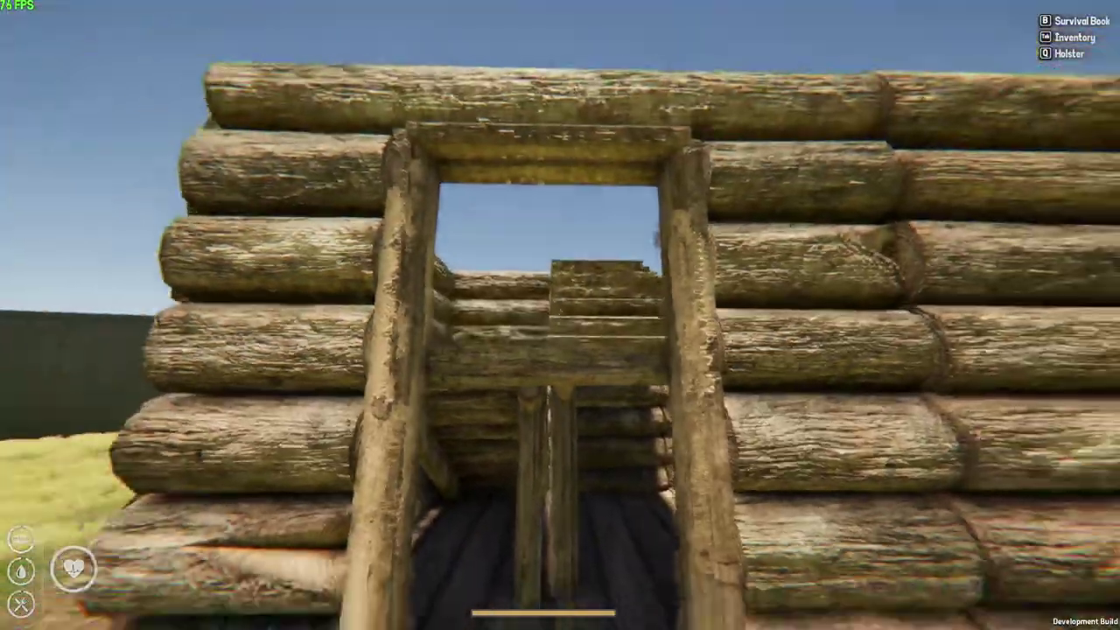
# Step: Walk around the camp along the dirt path and planks toward the rocky hill
pyautogui.press('s')
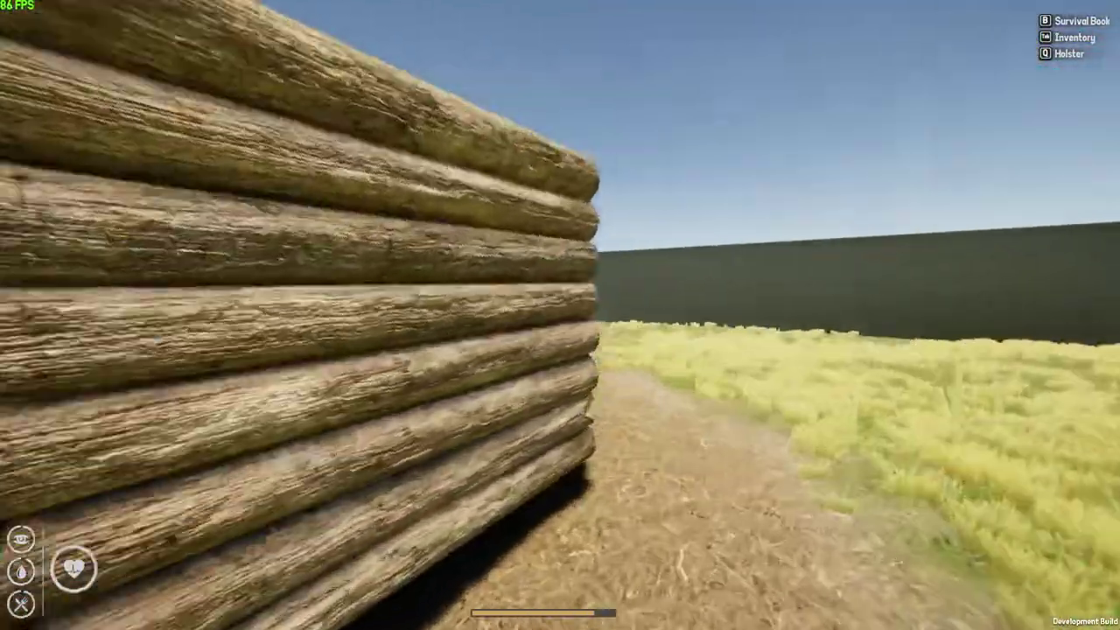
pyautogui.press('s')
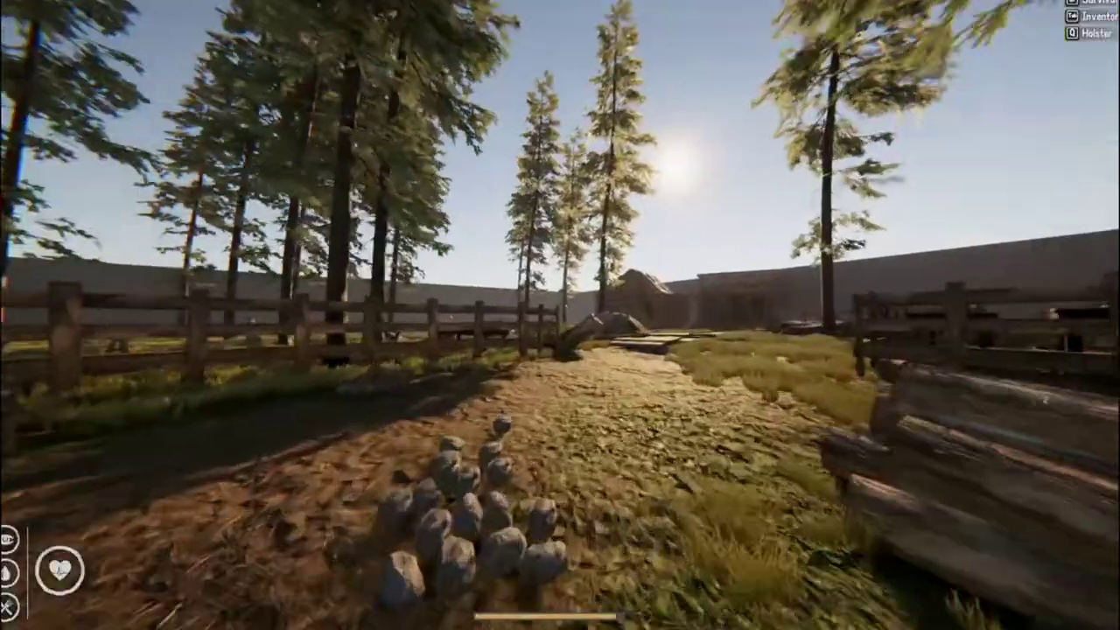
pyautogui.press('w')
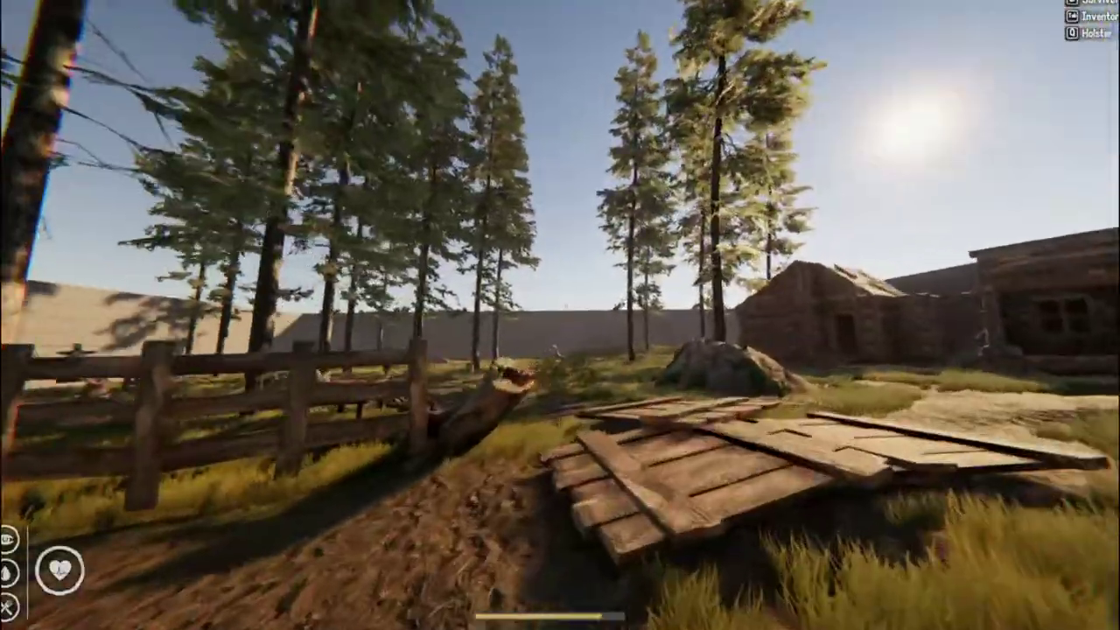
pyautogui.press('w')
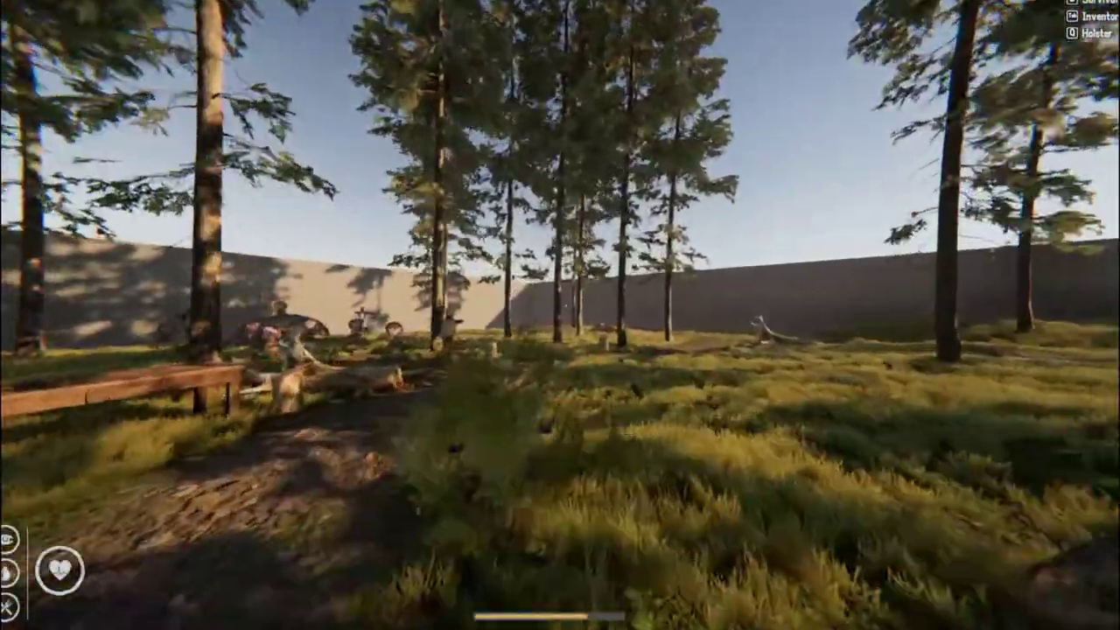
pyautogui.press('w')
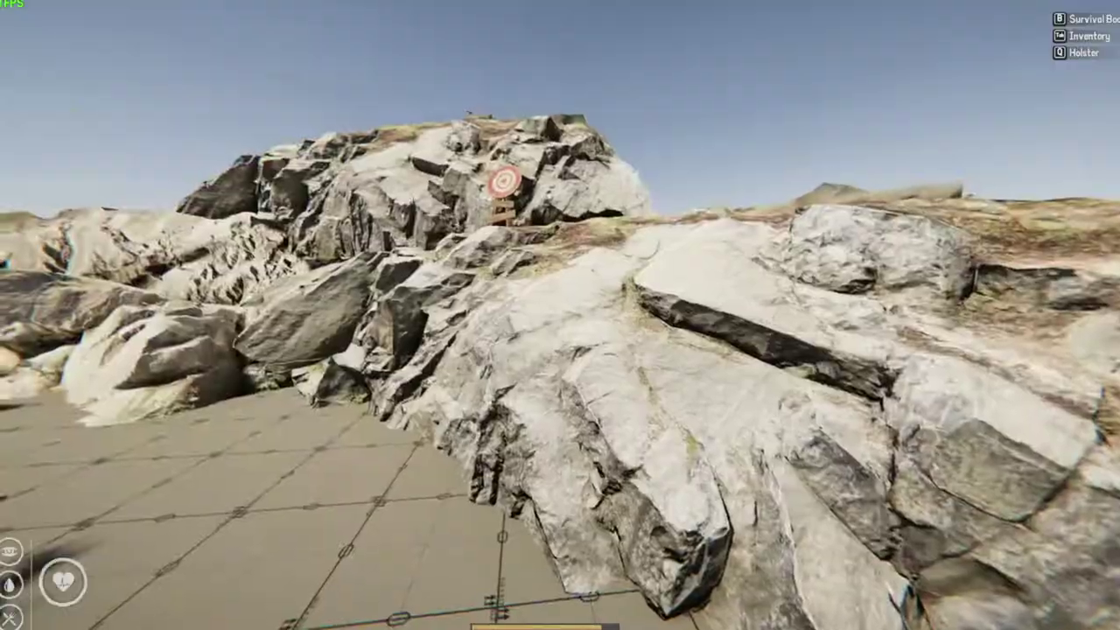
pyautogui.press('w')
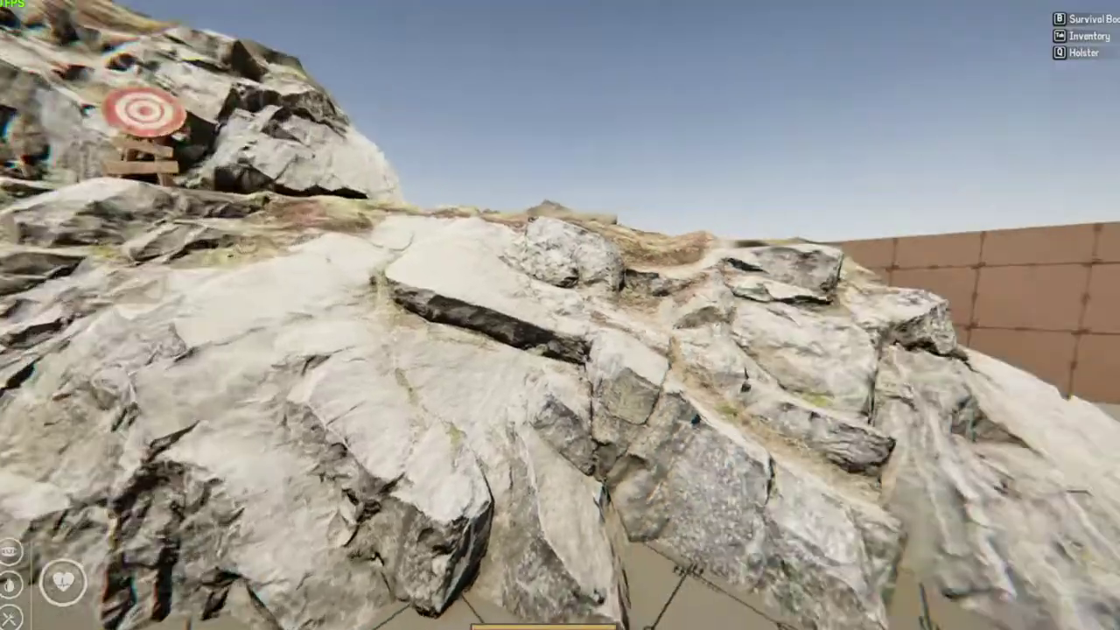
pyautogui.press('s')
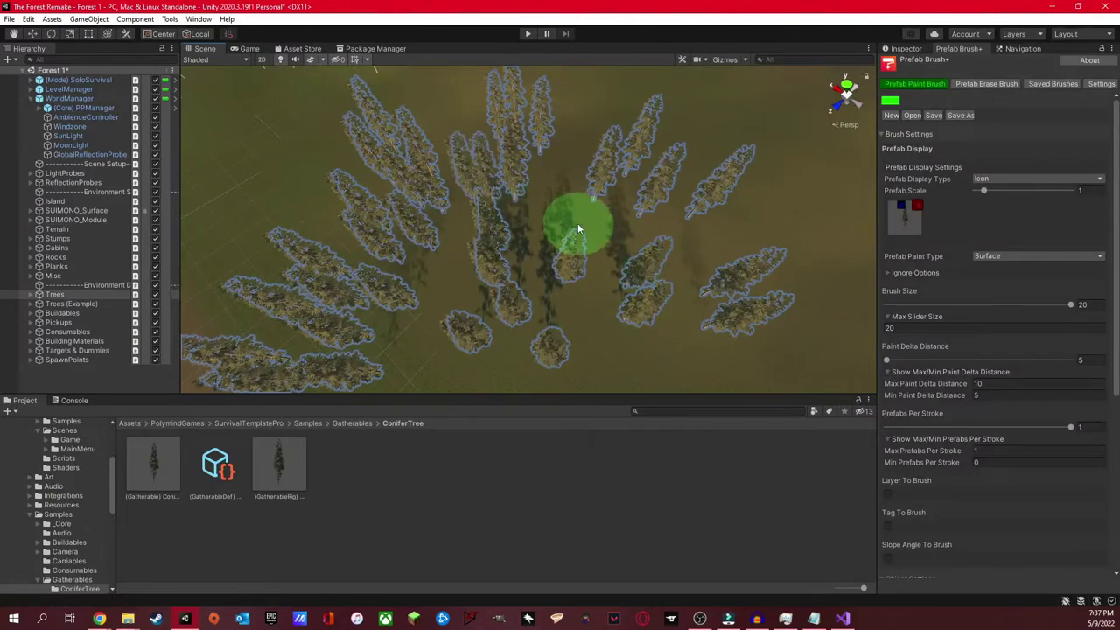
# Step: Navigate the Scene view over the forest ground and tree canopy toward the water
pyautogui.moveTo(578, 227); pyautogui.dragTo(431, 278, button='right')
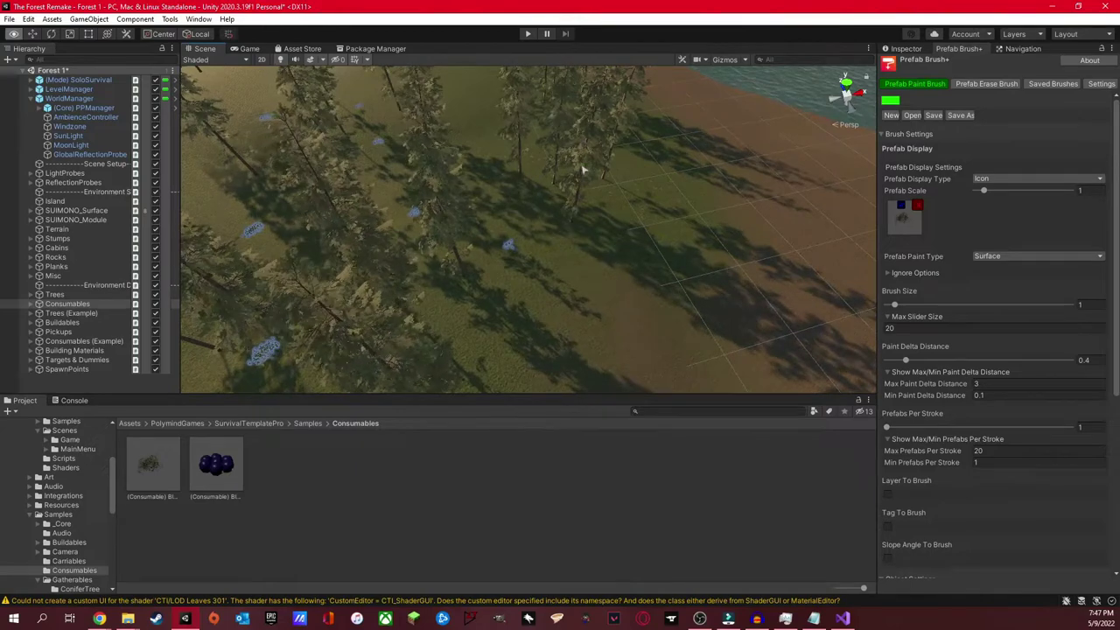
pyautogui.moveTo(582, 169); pyautogui.dragTo(436, 147, button='right')
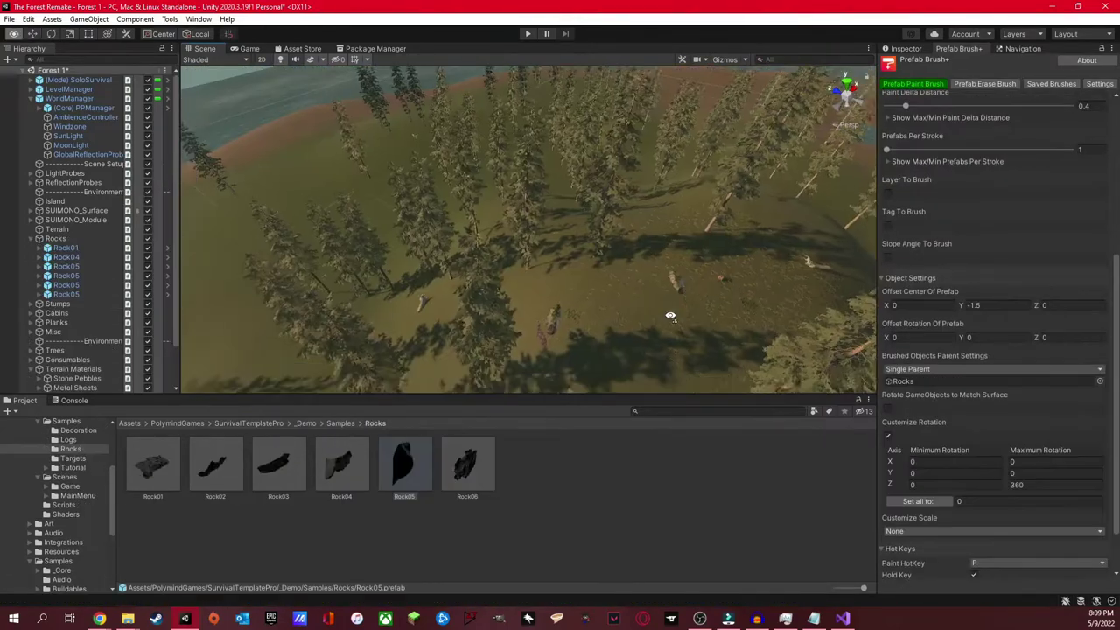
pyautogui.moveTo(670, 316)
pyautogui.mouseDown(button='right')
pyautogui.moveTo(671, 333)
pyautogui.moveTo(707, 342)
pyautogui.moveTo(617, 210)
pyautogui.mouseUp(button='right')
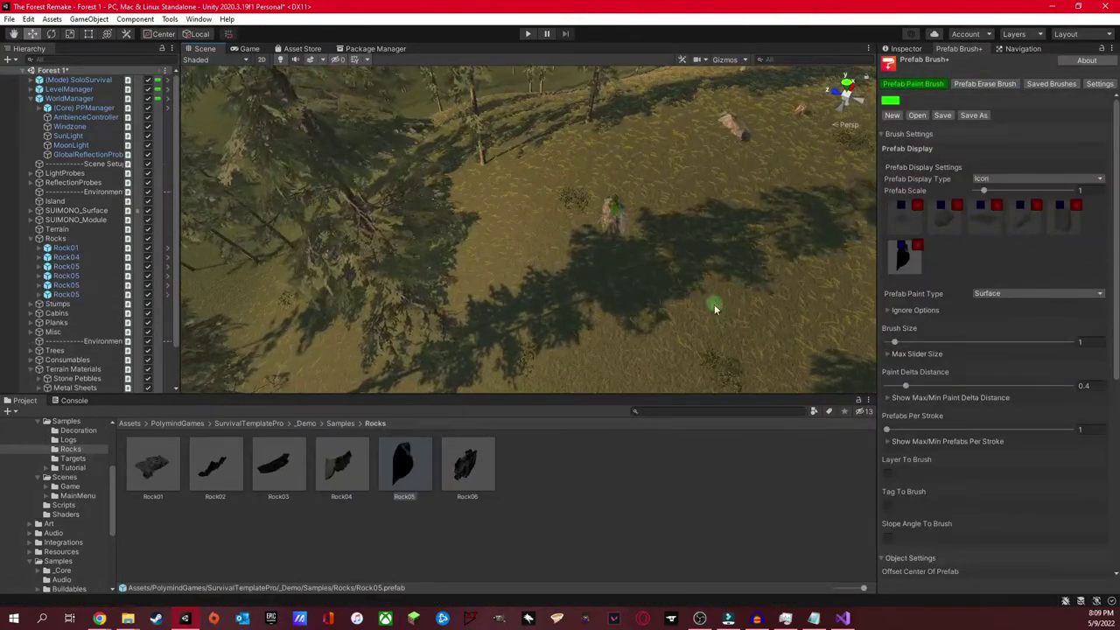
pyautogui.scroll(5, 715, 308)
pyautogui.moveTo(806, 251)
pyautogui.mouseDown(button='right')
pyautogui.moveTo(812, 191)
pyautogui.moveTo(825, 187)
pyautogui.mouseUp(button='right')
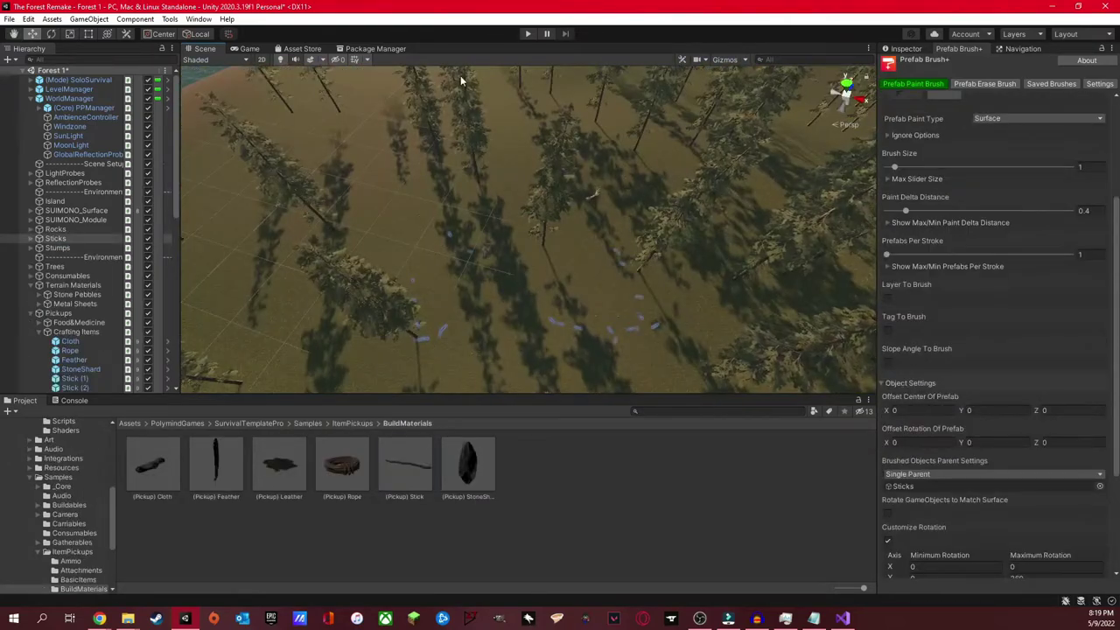
pyautogui.moveTo(645, 248); pyautogui.dragTo(370, 204, button='right')
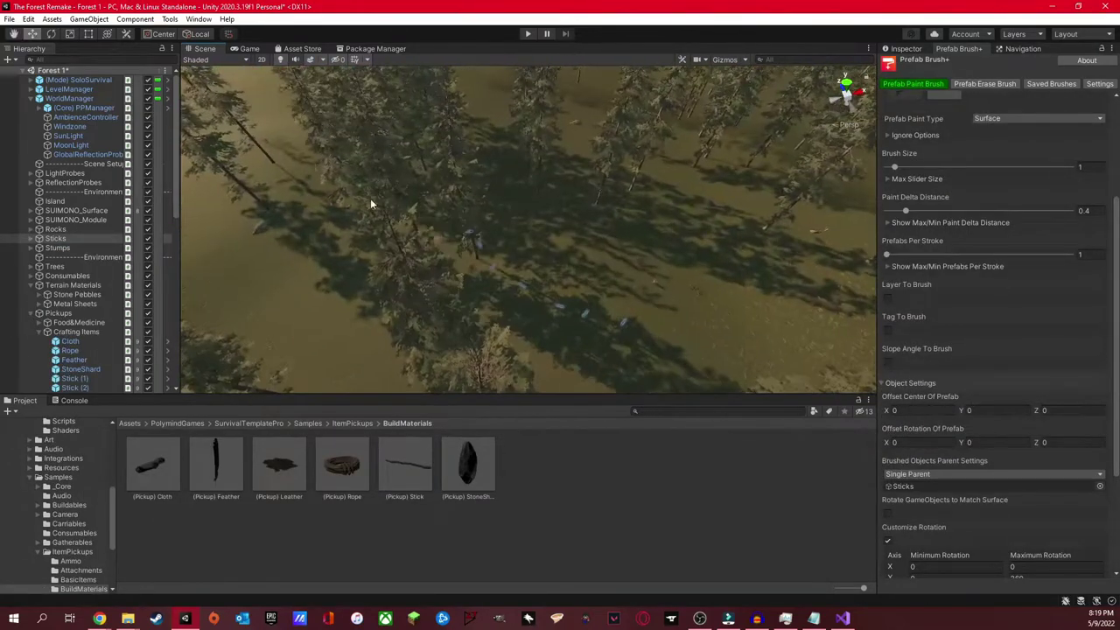
pyautogui.moveTo(692, 309); pyautogui.dragTo(601, 257, button='right')
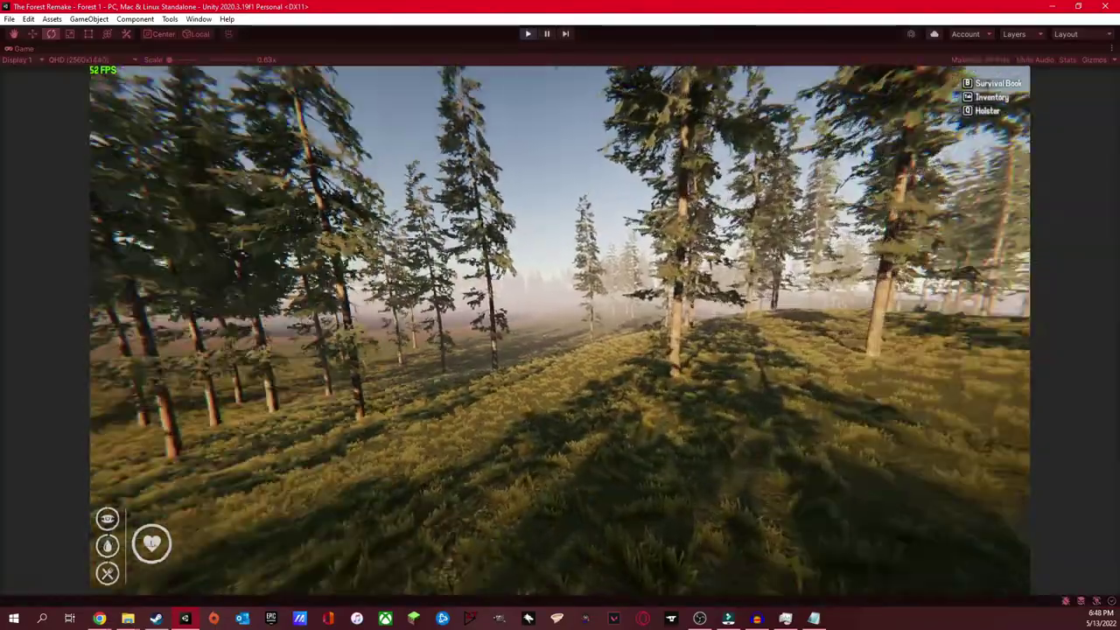
# Step: Walk through the forest to the marked tree and chop it down
pyautogui.press('w')
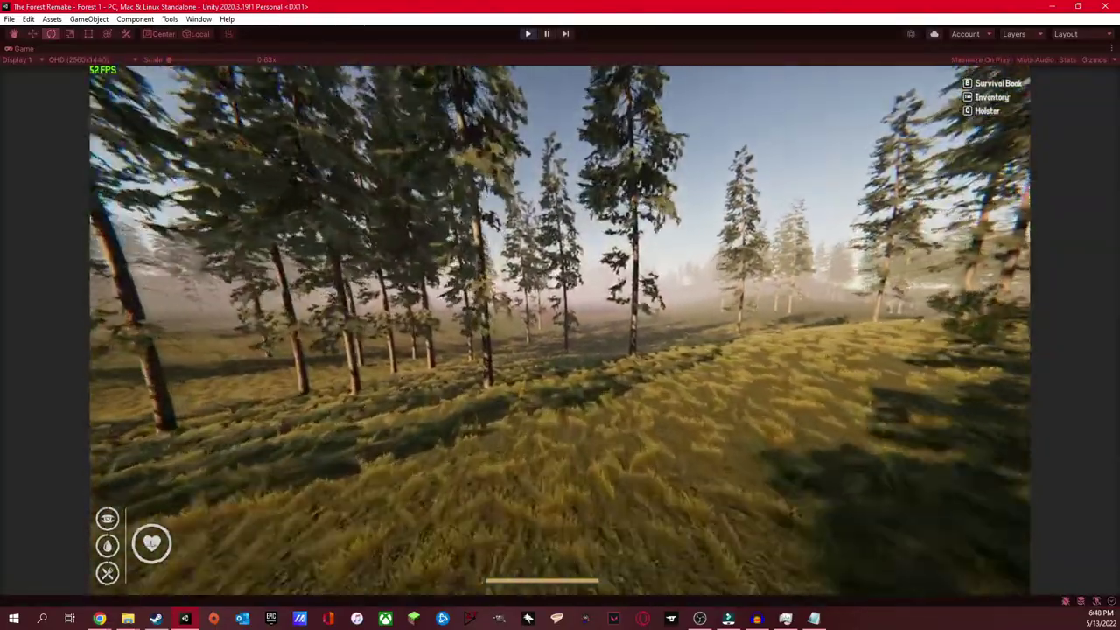
pyautogui.press('w')
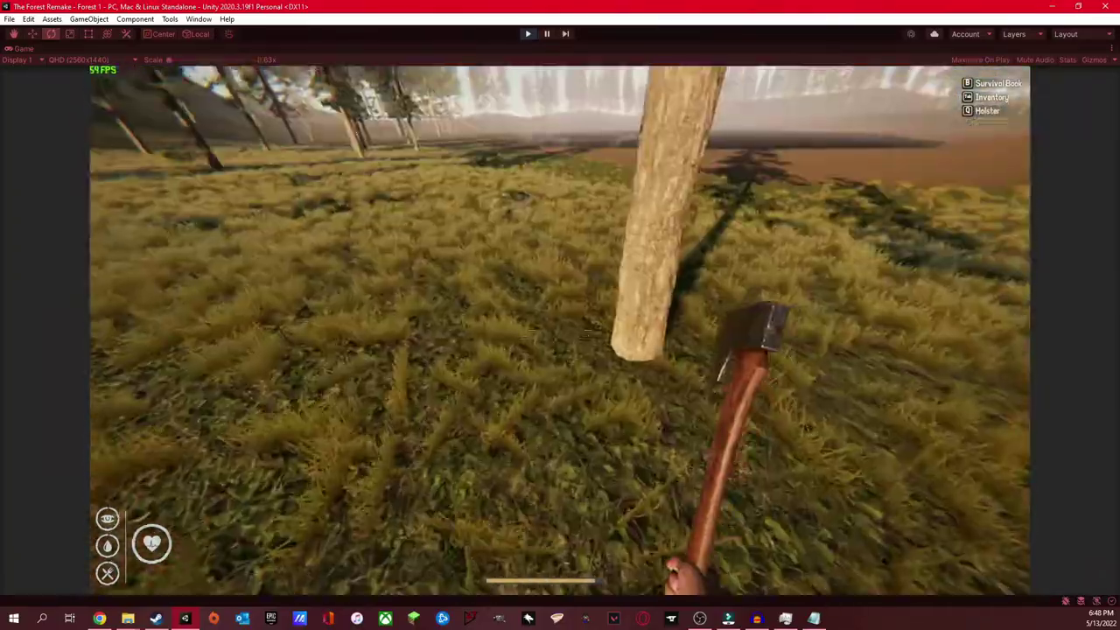
pyautogui.press('w')
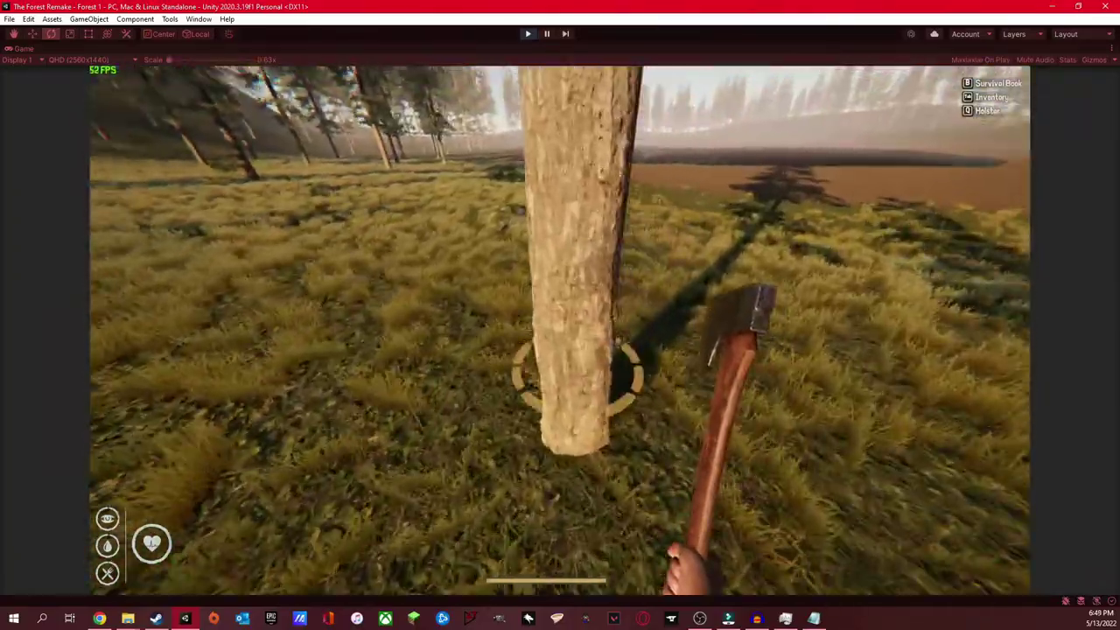
pyautogui.click(560, 332)
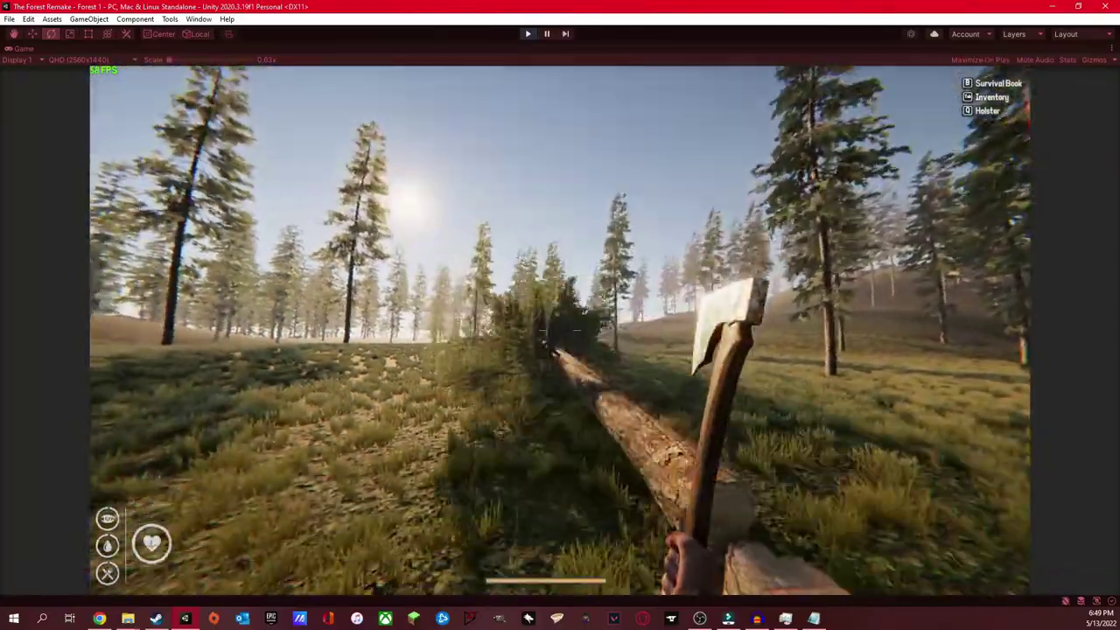
# Step: Preview a building blueprint, place the log on the cabin, then open the door and enter
pyautogui.press('b')
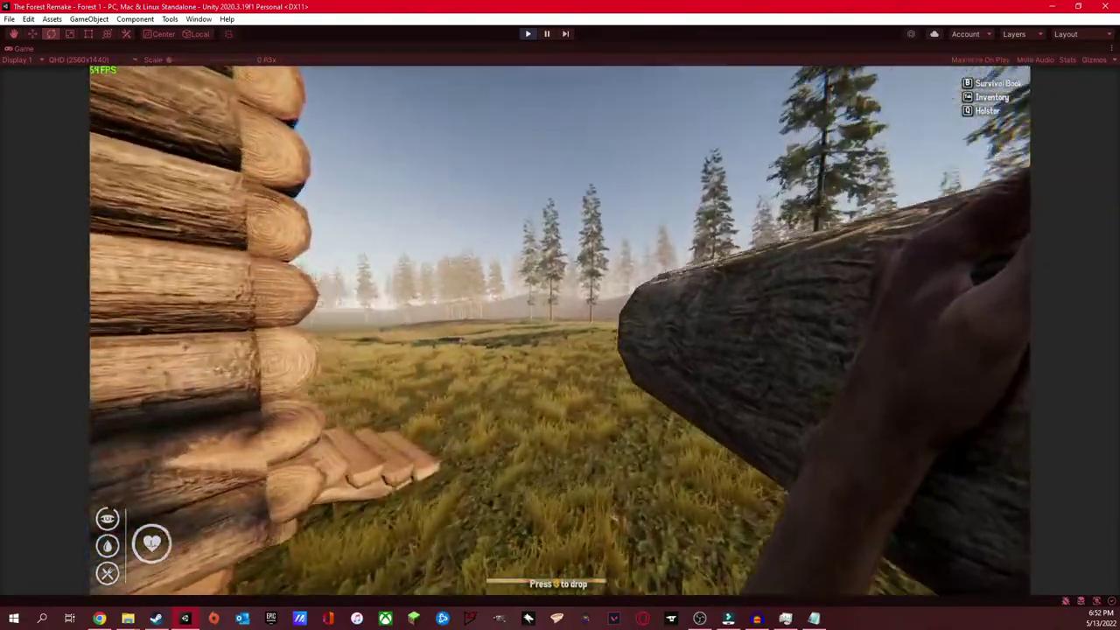
pyautogui.press('w')
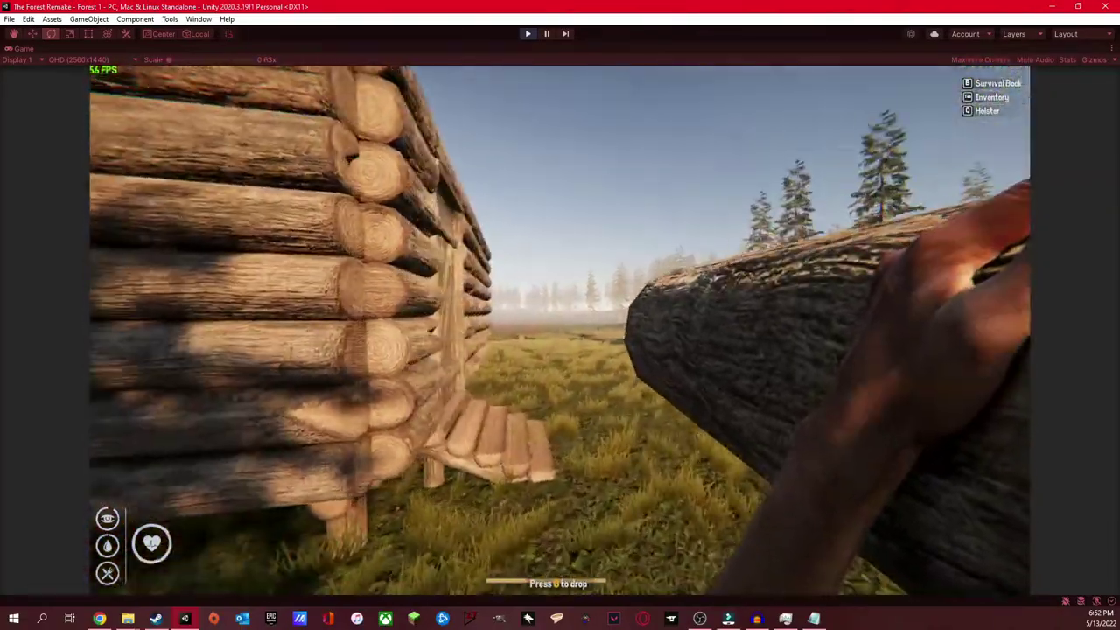
pyautogui.press('r')
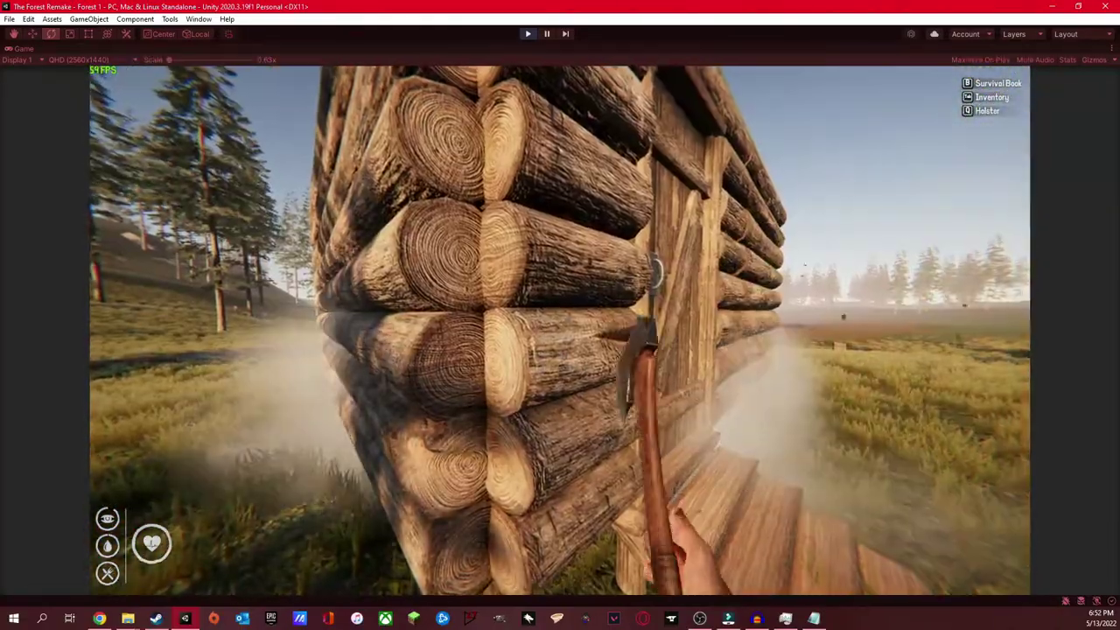
pyautogui.press('e')
pyautogui.press('w')
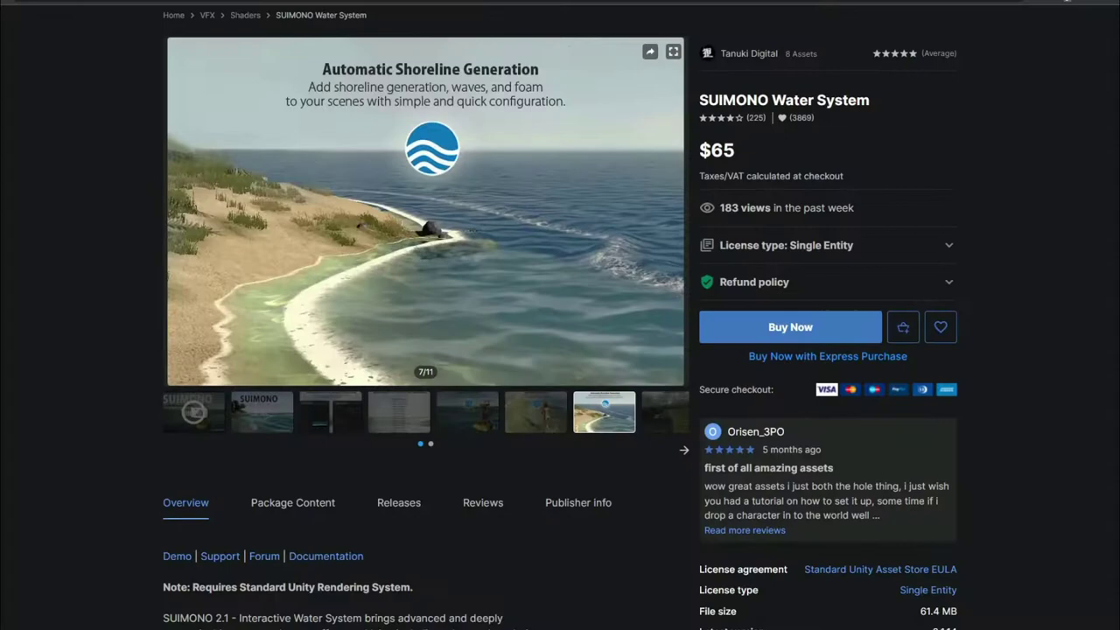
# Step: Browse the African Big Pack page and its gallery preview images
pyautogui.scroll(-3, 560, 315)
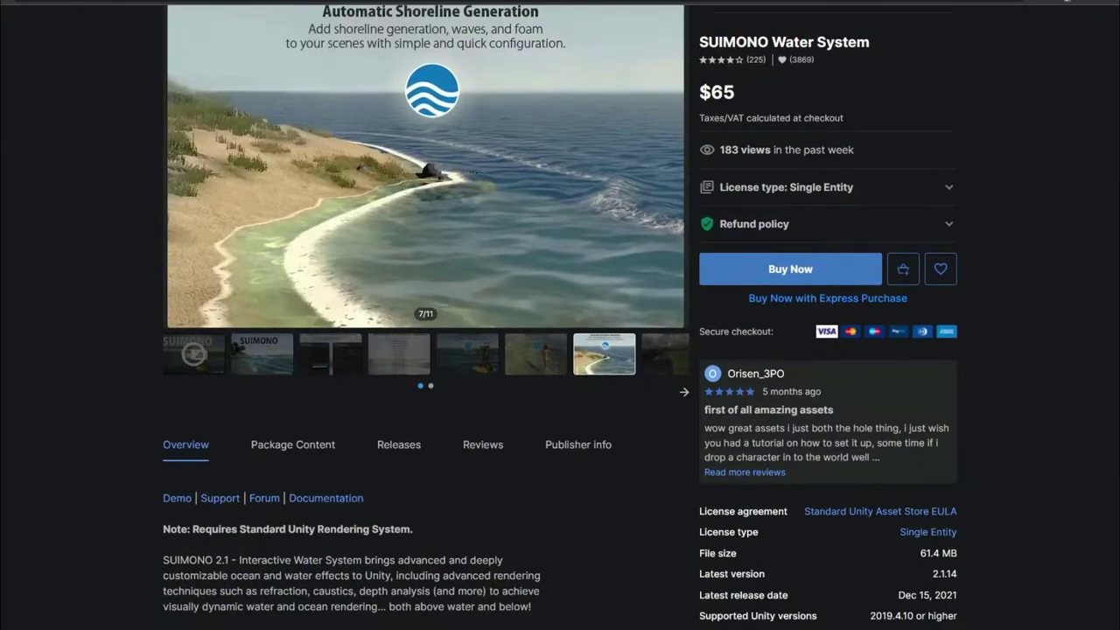
pyautogui.scroll(-1, 560, 315)
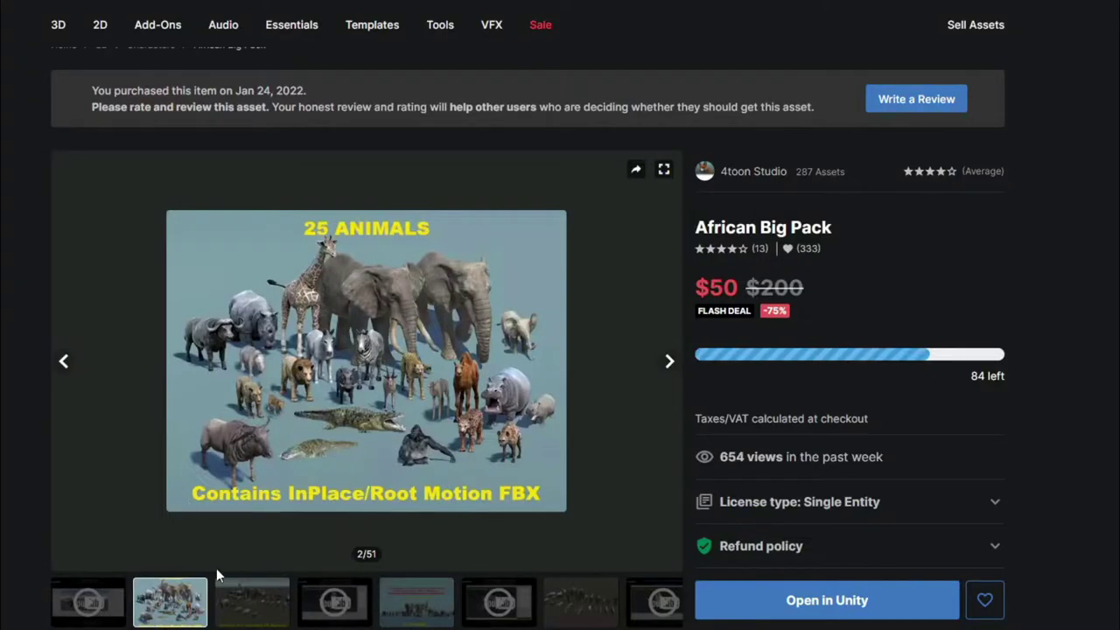
pyautogui.click(230, 599)
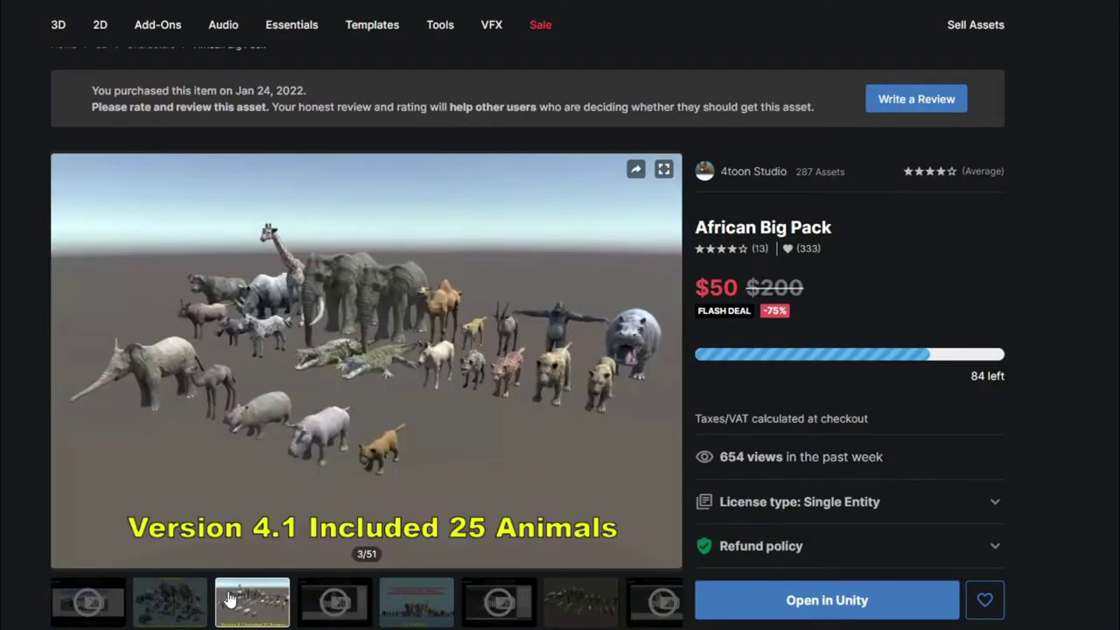
pyautogui.click(415, 612)
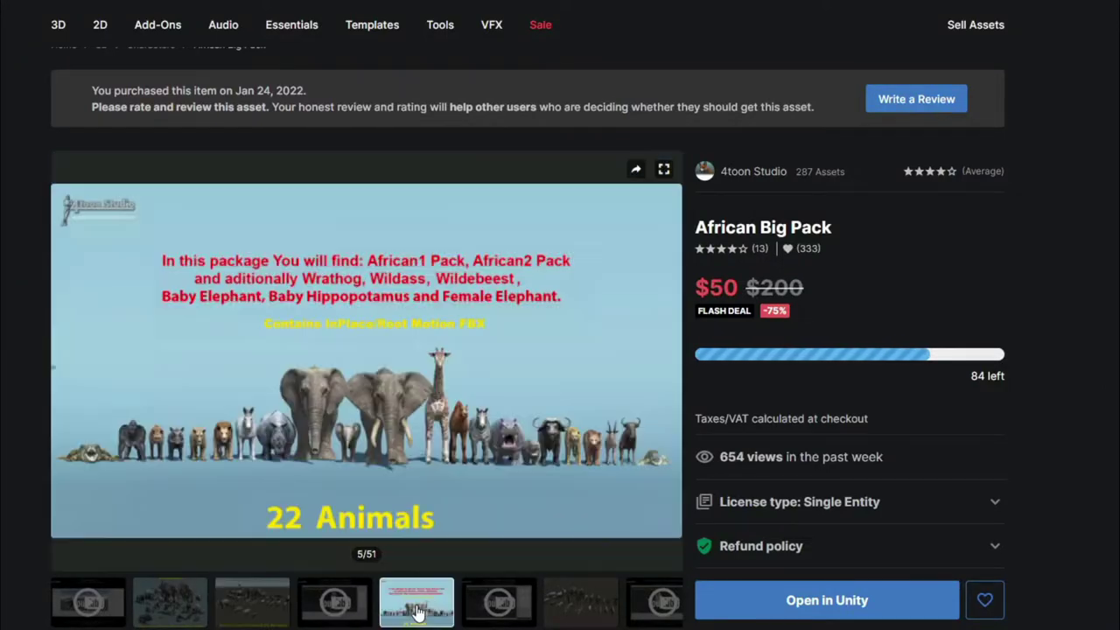
pyautogui.click(583, 612)
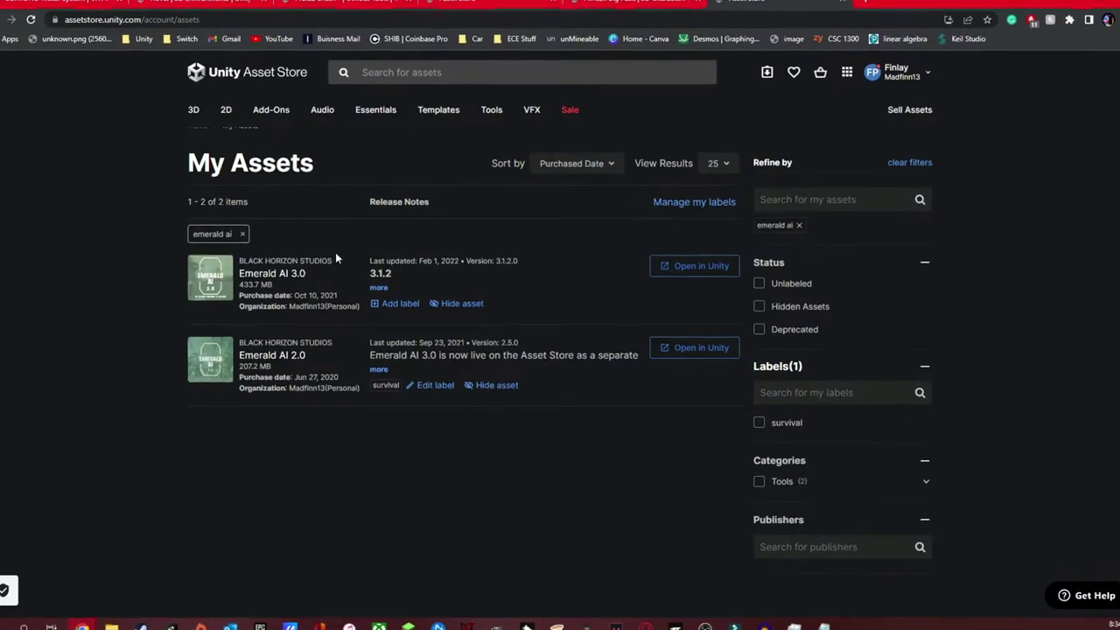
# Step: Watch the Emerald AI 3.0 preview video, then orbit the Forest 1 view around the hovel
pyautogui.click(245, 269)
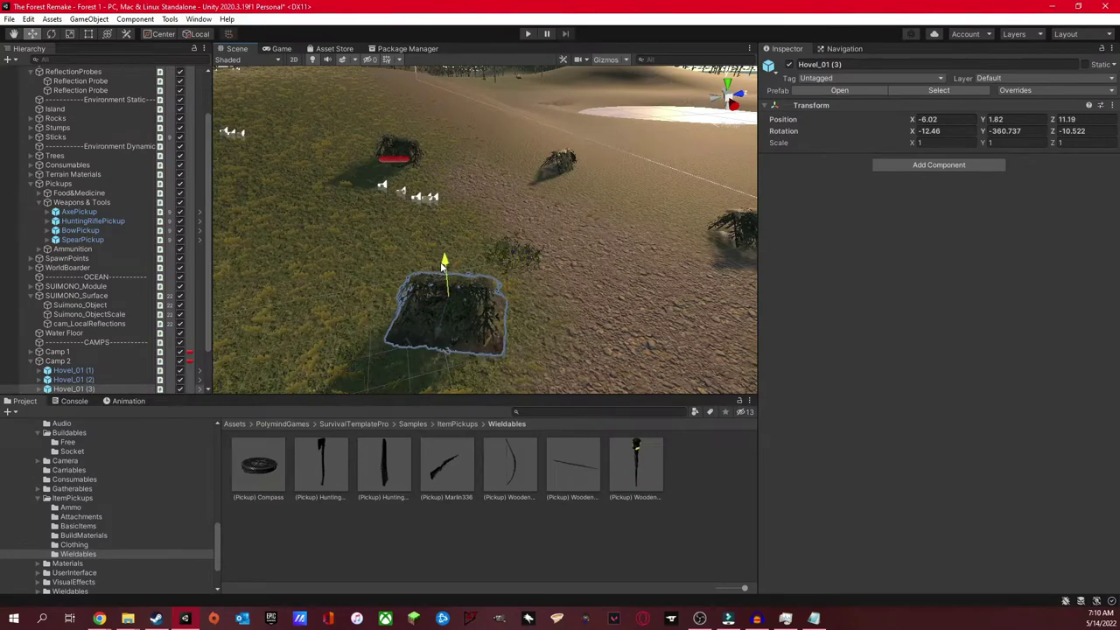
pyautogui.keyDown('alt'); pyautogui.moveTo(444, 263); pyautogui.dragTo(543, 250); pyautogui.keyUp('alt')
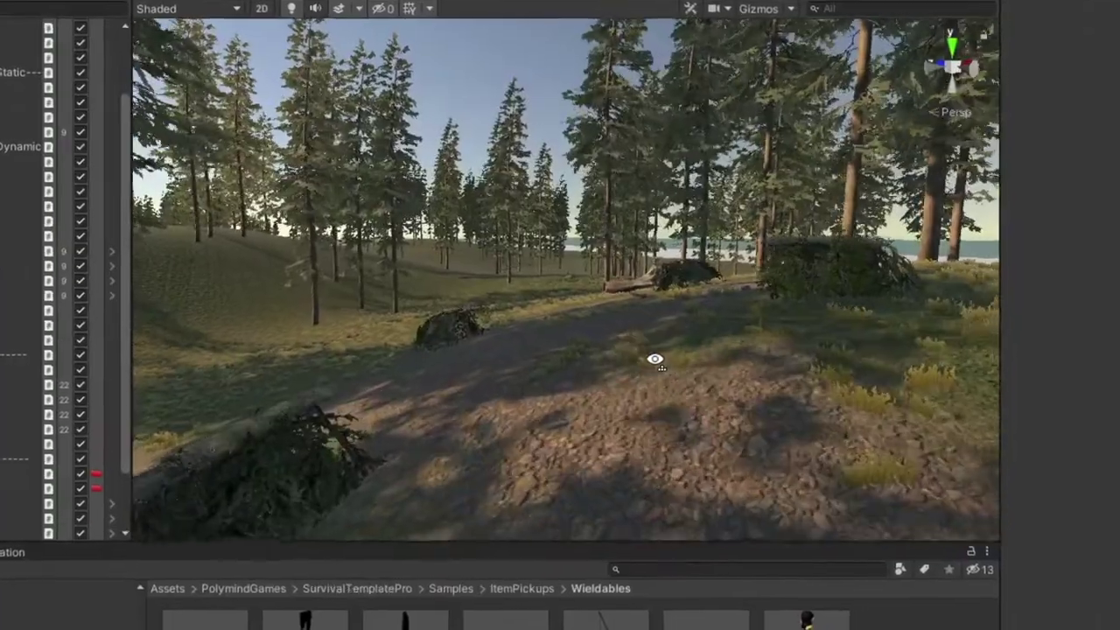
# Step: Fly the Scene camera forward along the forest dirt path
pyautogui.press('w')
pyautogui.moveTo(654, 360); pyautogui.dragTo(660, 394, button='right')
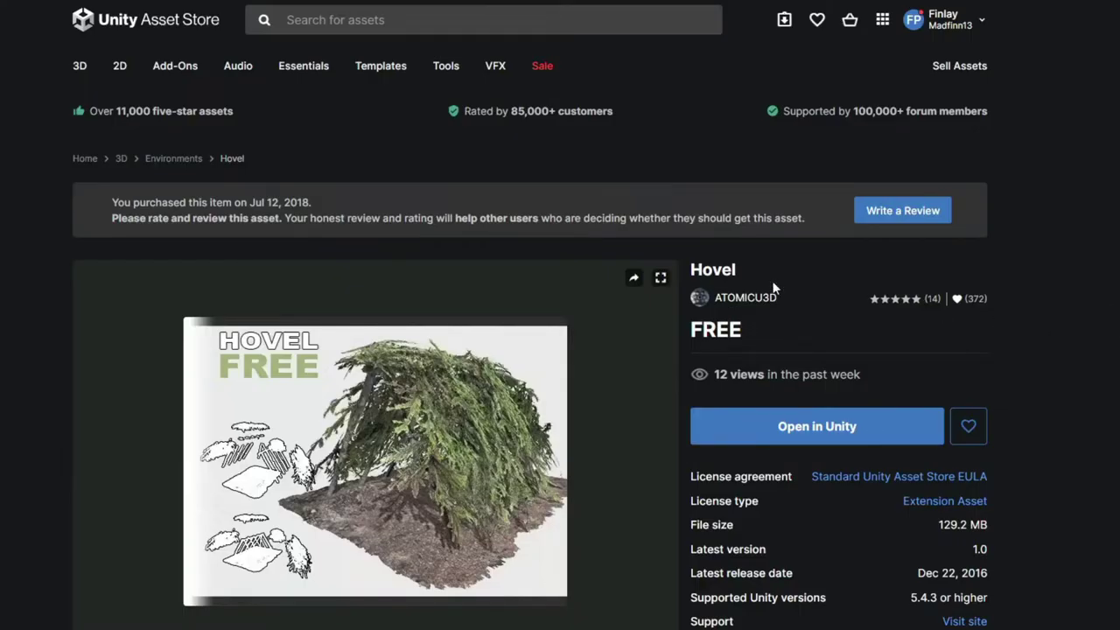
# Step: Look through the Hovel asset's second, third and Unity project preview images
pyautogui.click(770, 285)
pyautogui.scroll(-2, 896, 311)
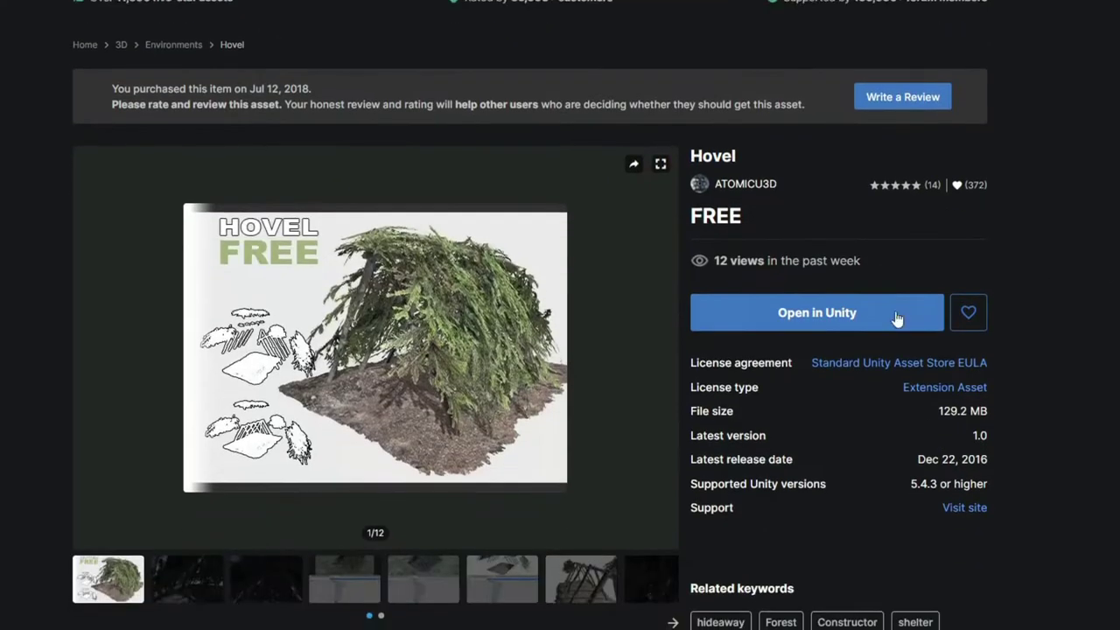
pyautogui.click(186, 544)
pyautogui.click(263, 543)
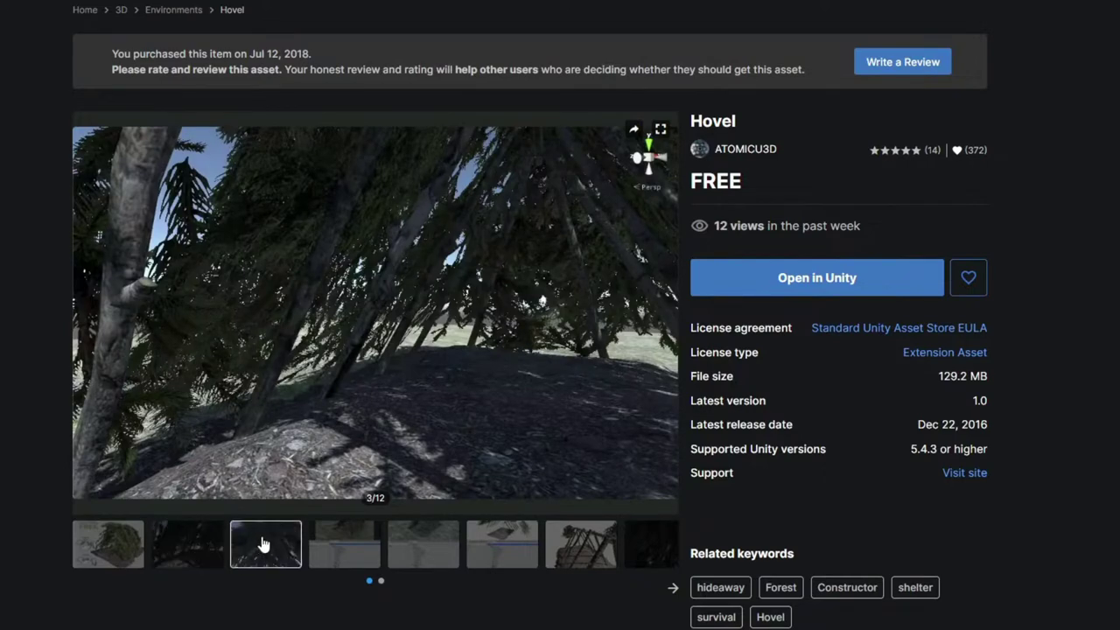
pyautogui.click(351, 548)
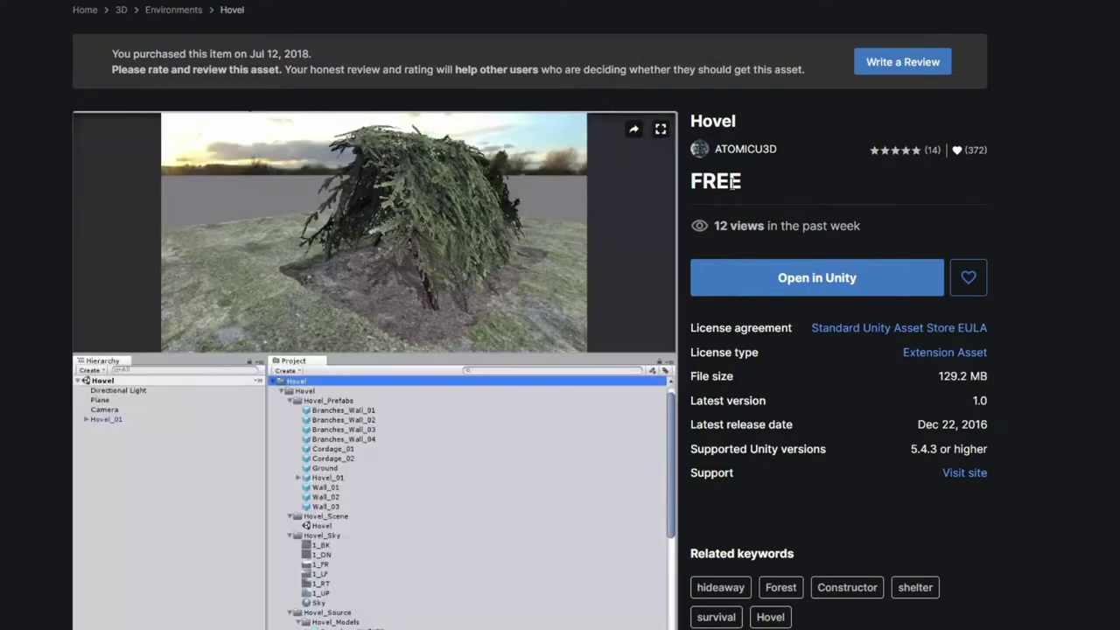
pyautogui.click(773, 189)
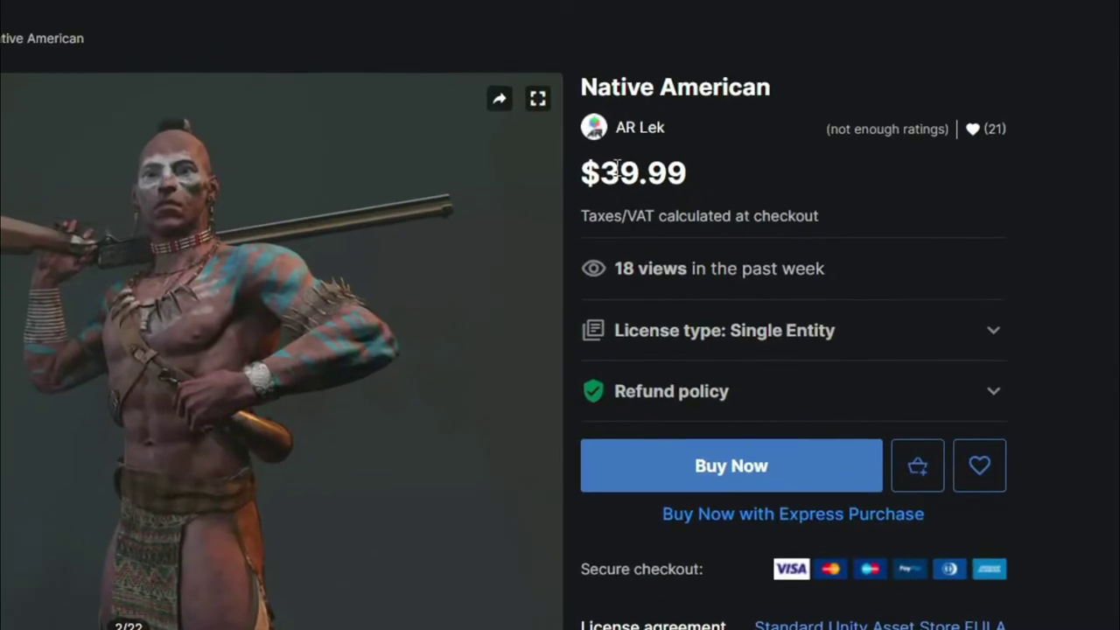
# Step: Check the Native American model's $39.99 price and the $43.89 order total
pyautogui.doubleClick(679, 152)
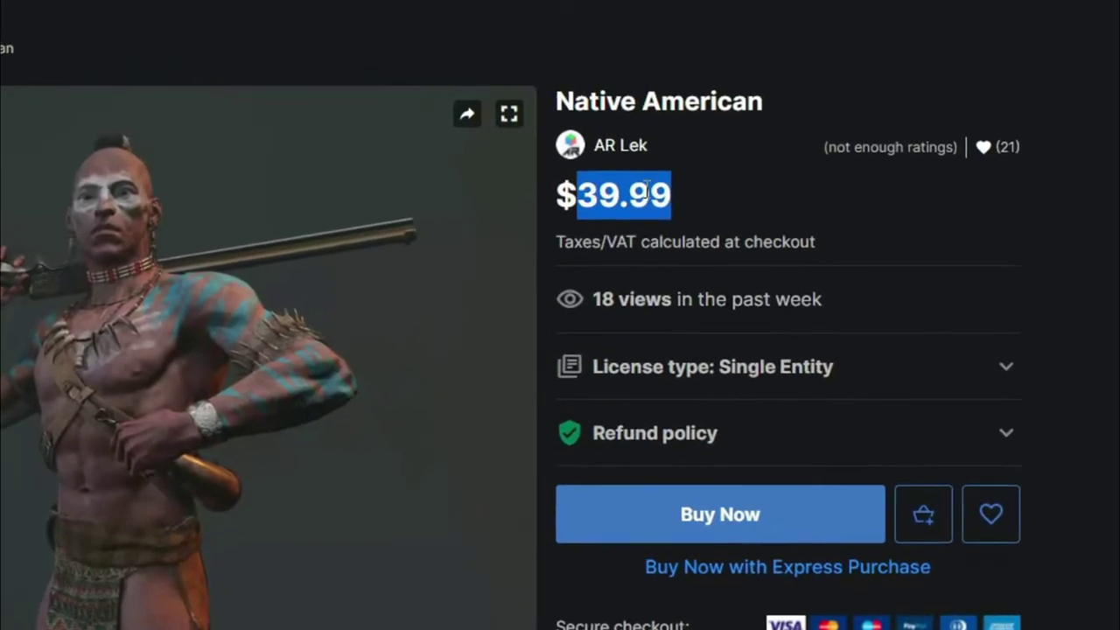
pyautogui.click(710, 200)
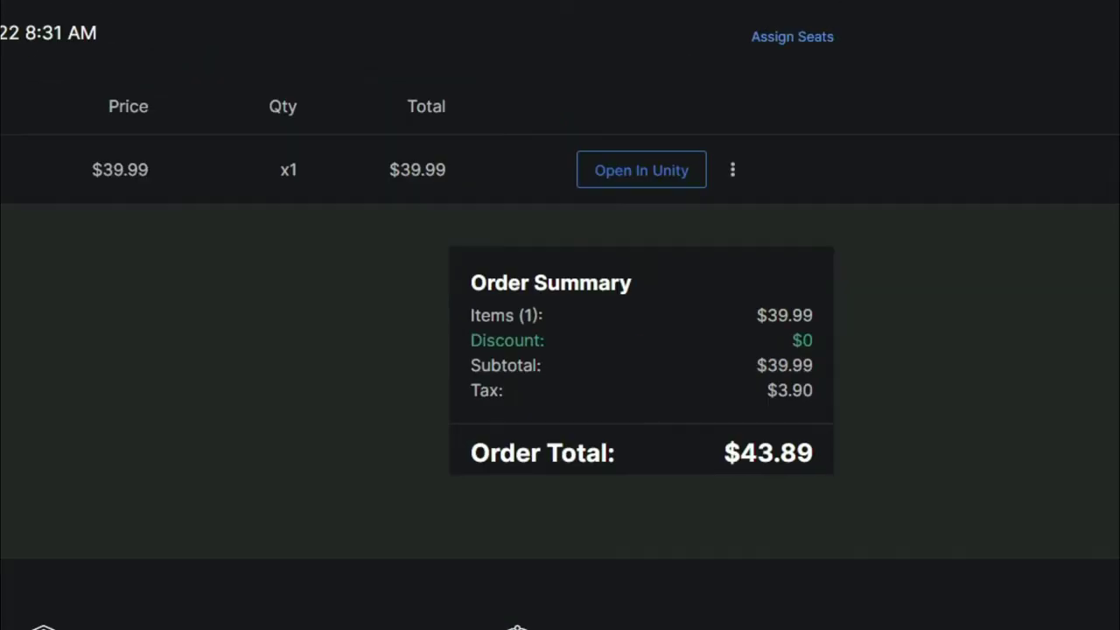
pyautogui.moveTo(699, 465); pyautogui.dragTo(986, 451)
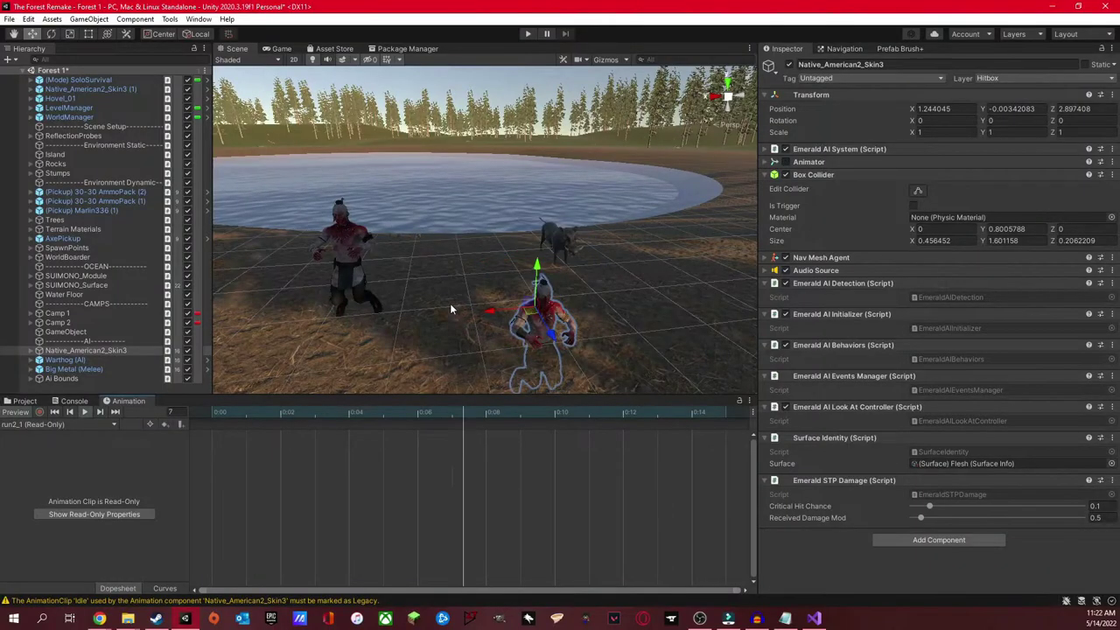
pyautogui.moveTo(450, 303); pyautogui.dragTo(496, 293, button='right')
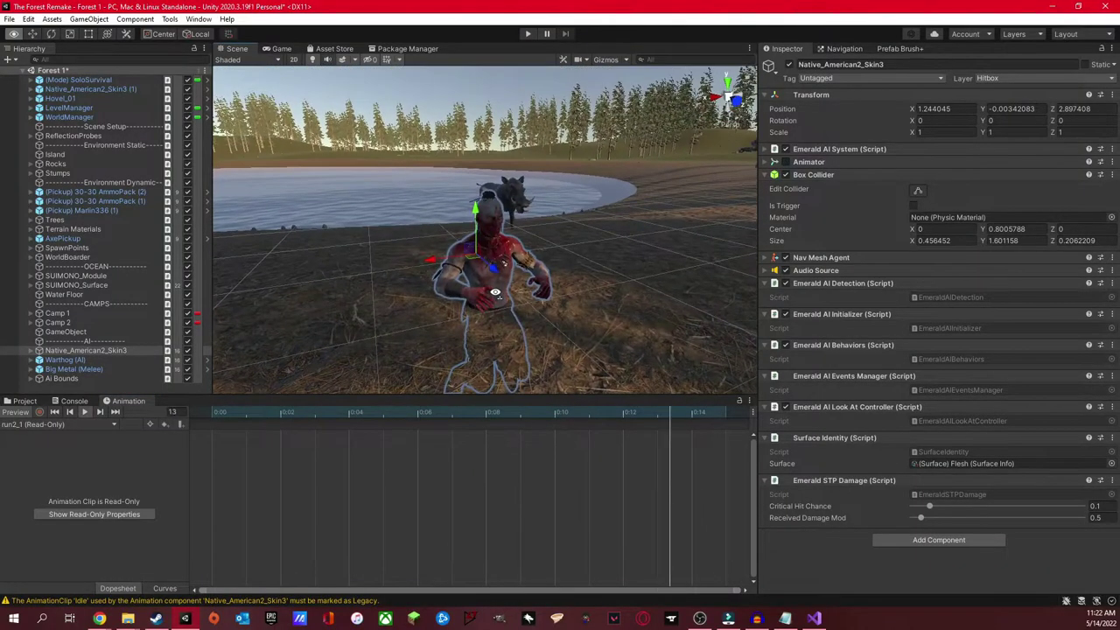
# Step: Play the hit_reaction4 clip on the Native American character in the Animation window
pyautogui.click(74, 425)
pyautogui.click(39, 261)
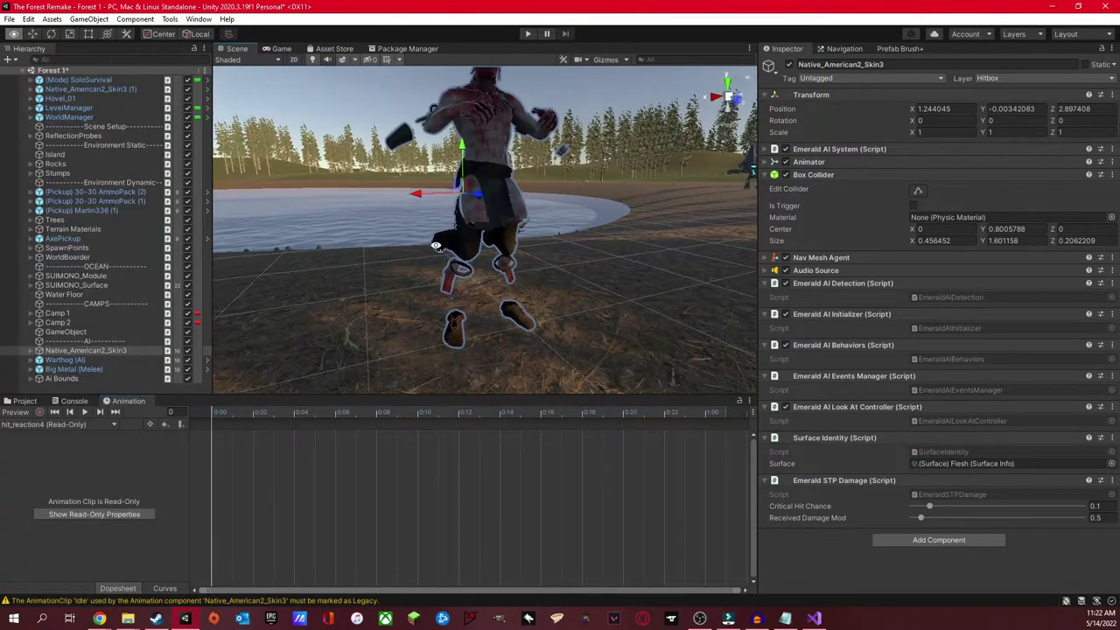
pyautogui.moveTo(436, 246); pyautogui.dragTo(411, 262, button='right')
pyautogui.click(85, 412)
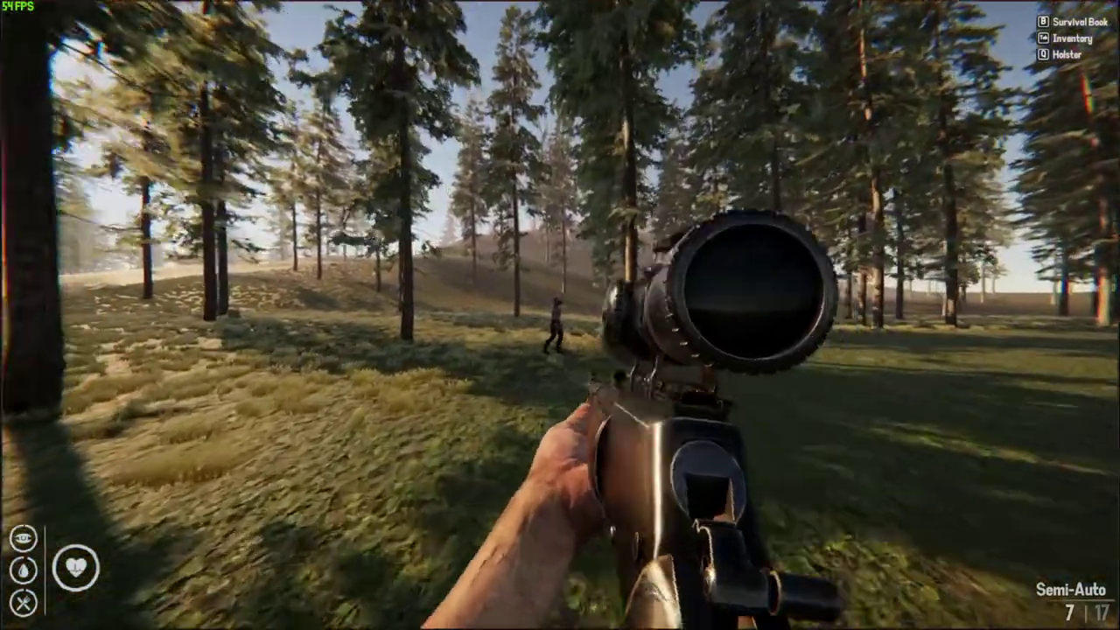
# Step: Shoot the zombie through the rifle scope, reload, and finish it on the ground
pyautogui.rightClick(560, 315)
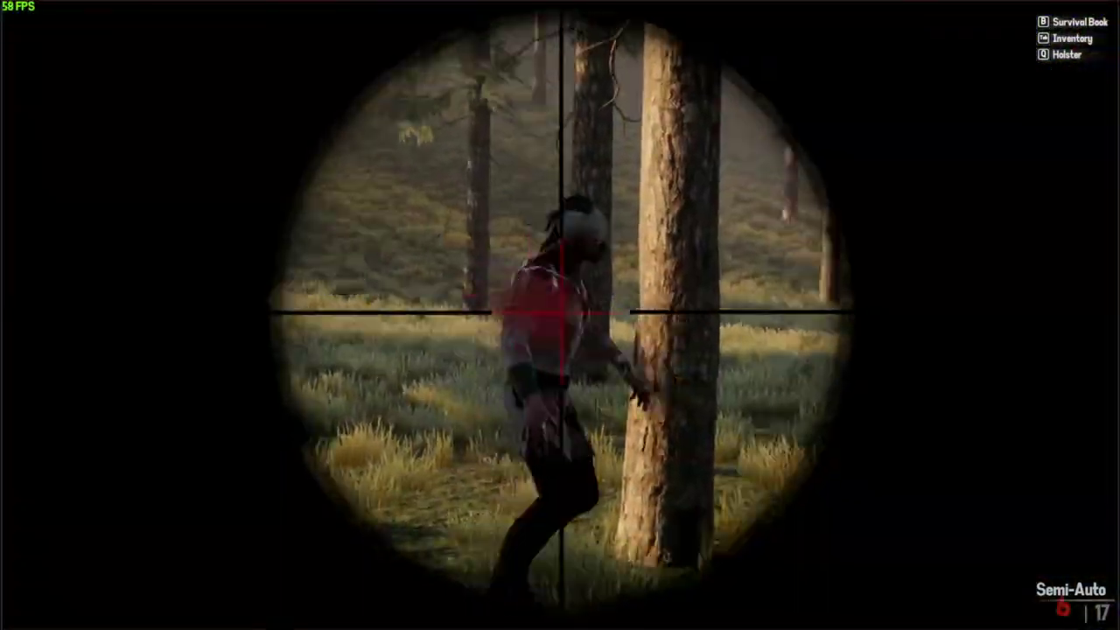
pyautogui.click(560, 316)
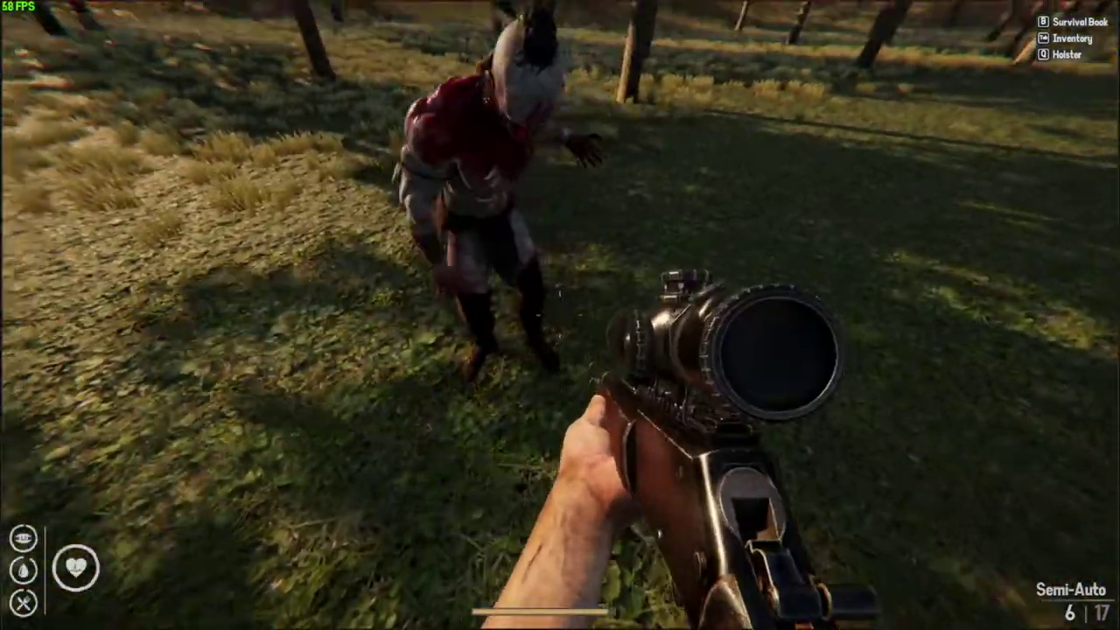
pyautogui.click(560, 315)
pyautogui.press('r')
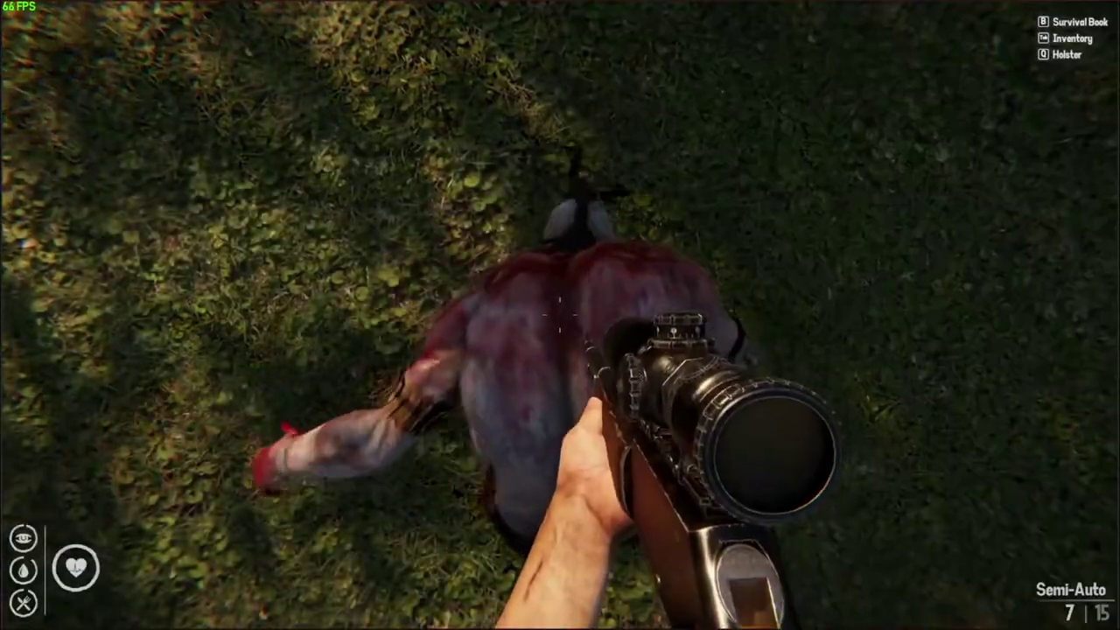
pyautogui.click(561, 315)
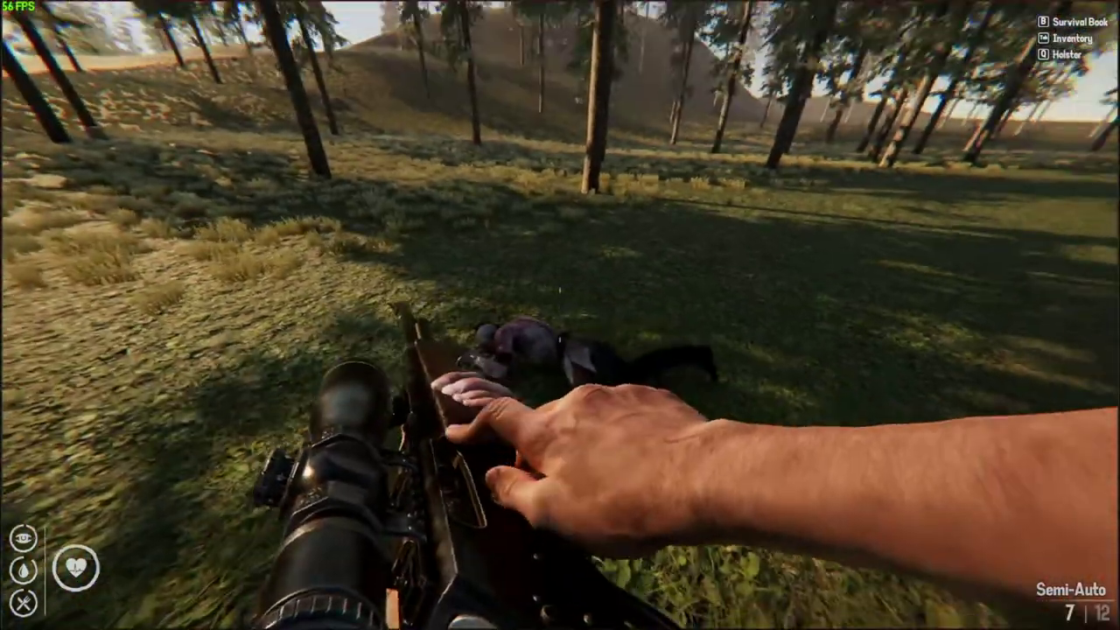
# Step: Shoot the approaching zombie through the scope and pick up the boar's leather
pyautogui.rightClick(560, 315)
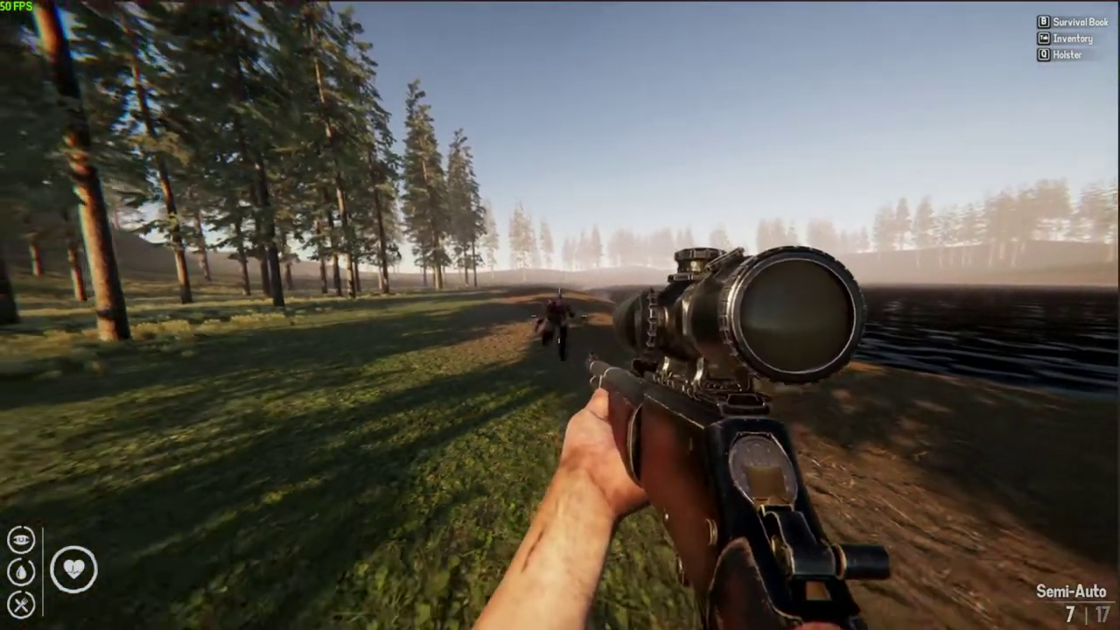
pyautogui.click(560, 315)
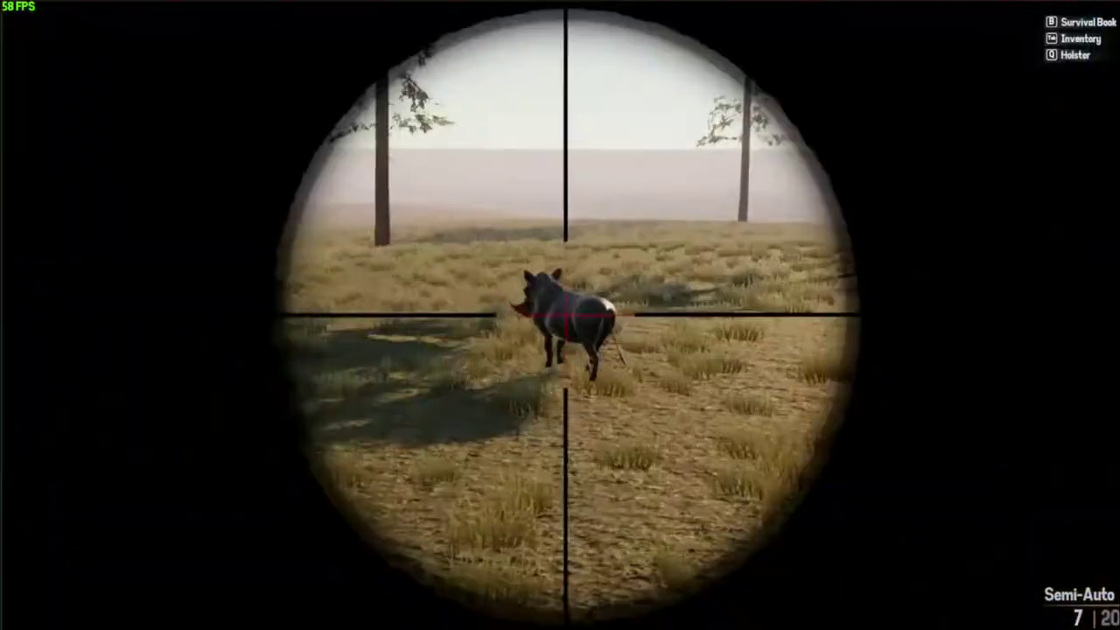
pyautogui.press('e')
pyautogui.press('e')
pyautogui.press('e')
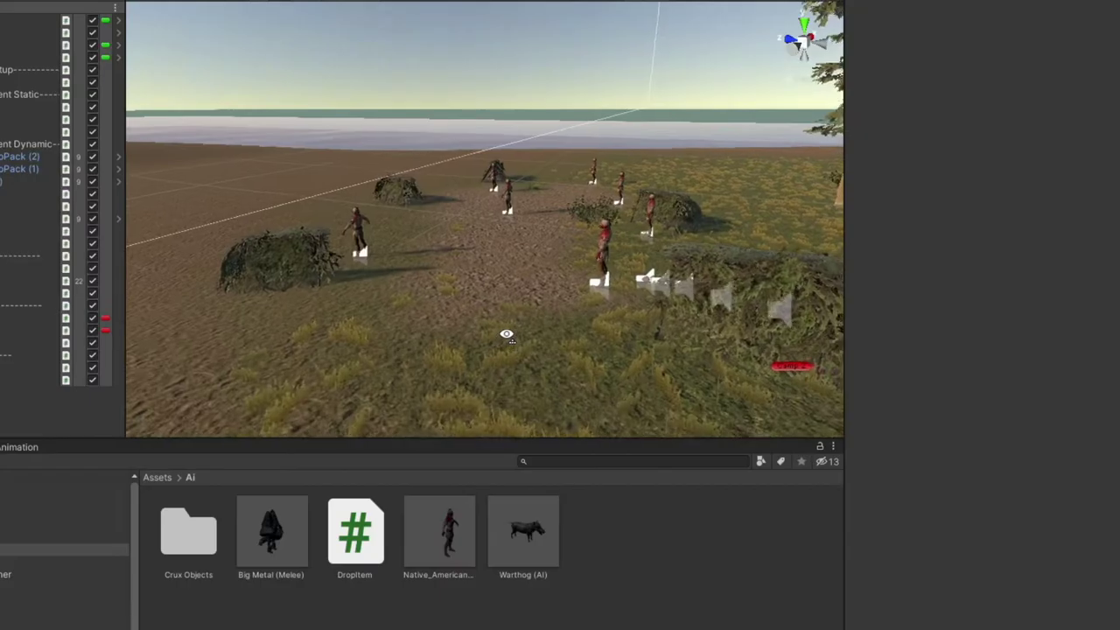
# Step: Fly the Scene camera across the terrain toward the zombie enemies
pyautogui.press('w')
pyautogui.moveTo(508, 333); pyautogui.dragTo(525, 302, button='right')
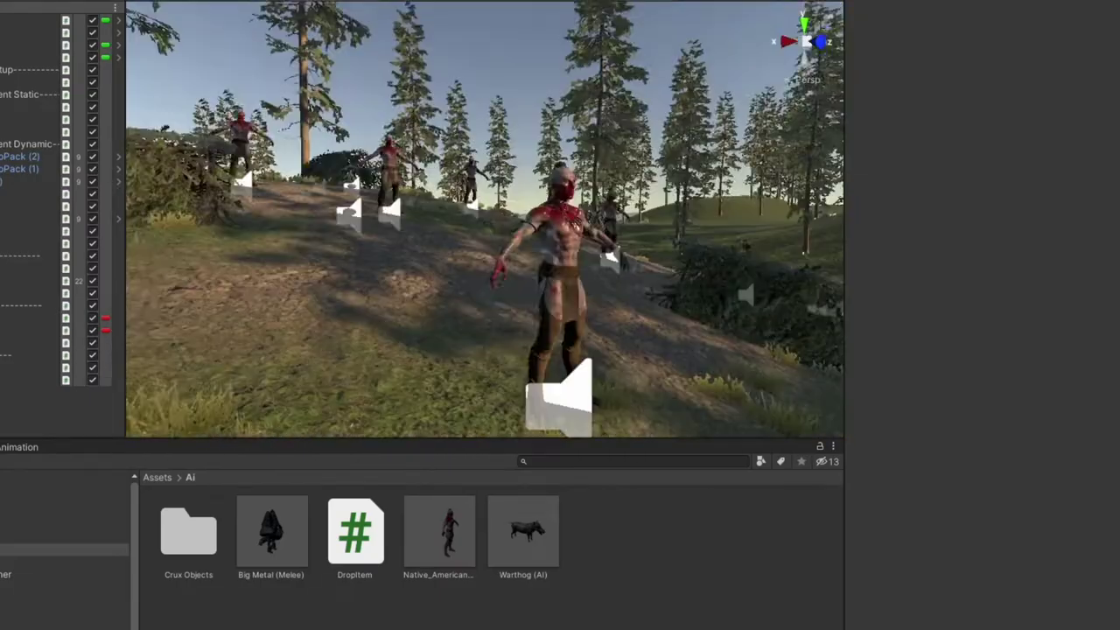
pyautogui.moveTo(525, 302); pyautogui.dragTo(547, 302, button='right')
pyautogui.moveTo(673, 232); pyautogui.dragTo(498, 280, button='right')
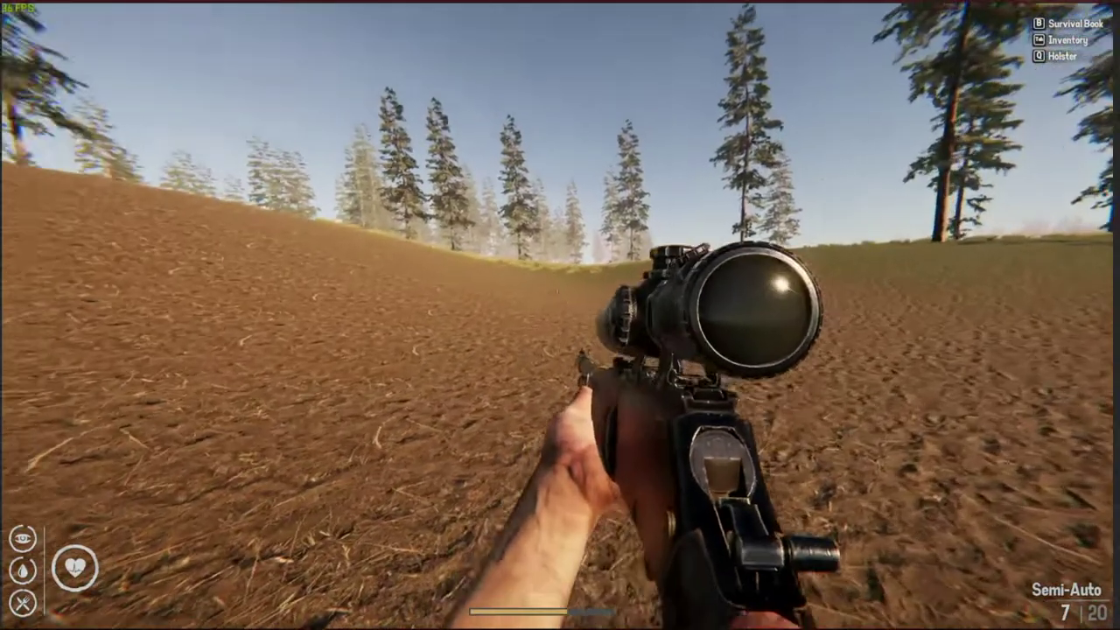
# Step: Sprint toward the hill, shoot the advancing zombie three times through the scope, then reload
pyautogui.hotkey('shift', 'w')
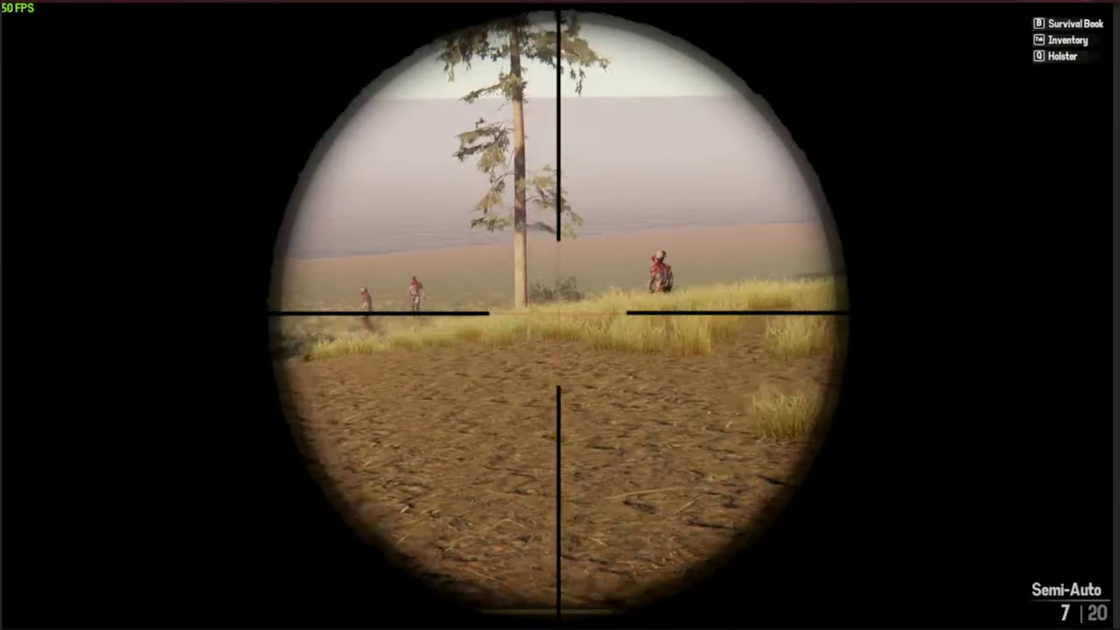
pyautogui.rightClick(561, 315)
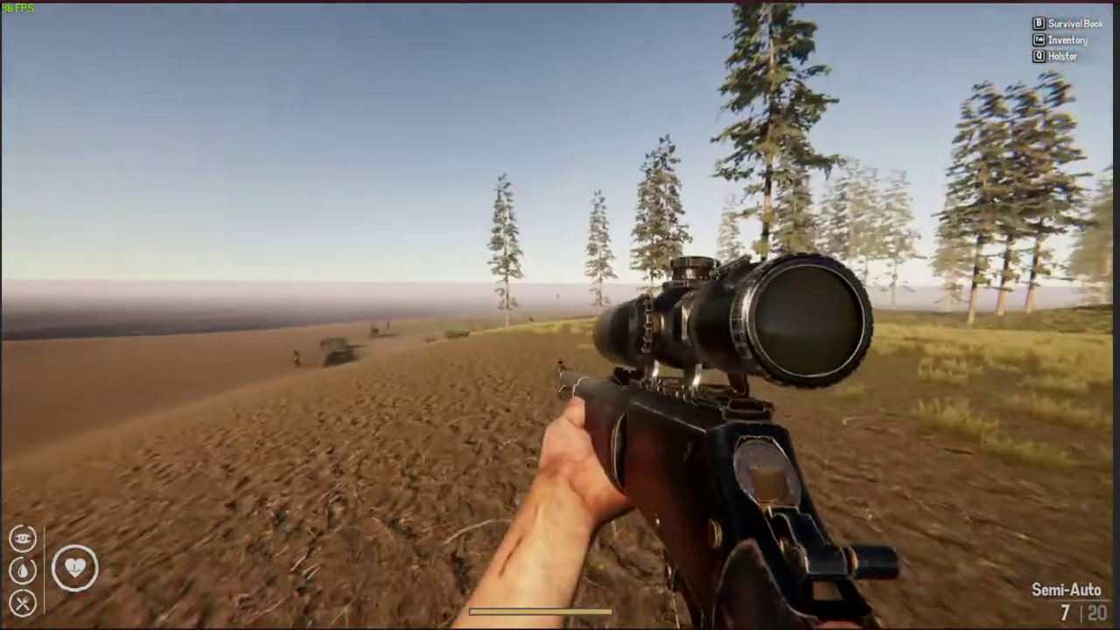
pyautogui.rightClick(560, 315)
pyautogui.click(561, 315)
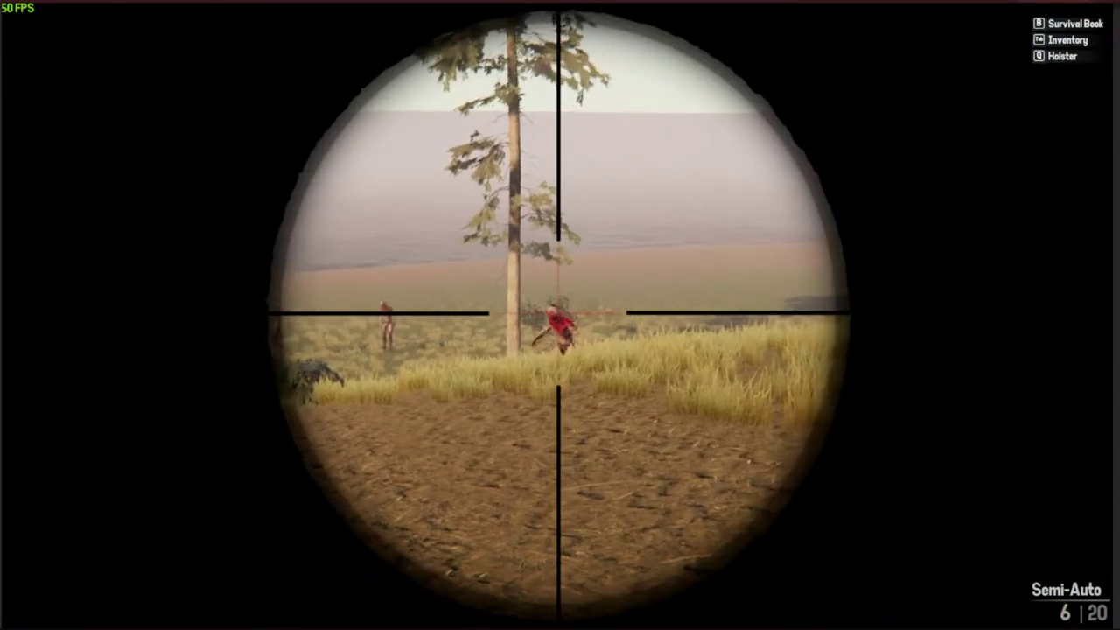
pyautogui.click(560, 315)
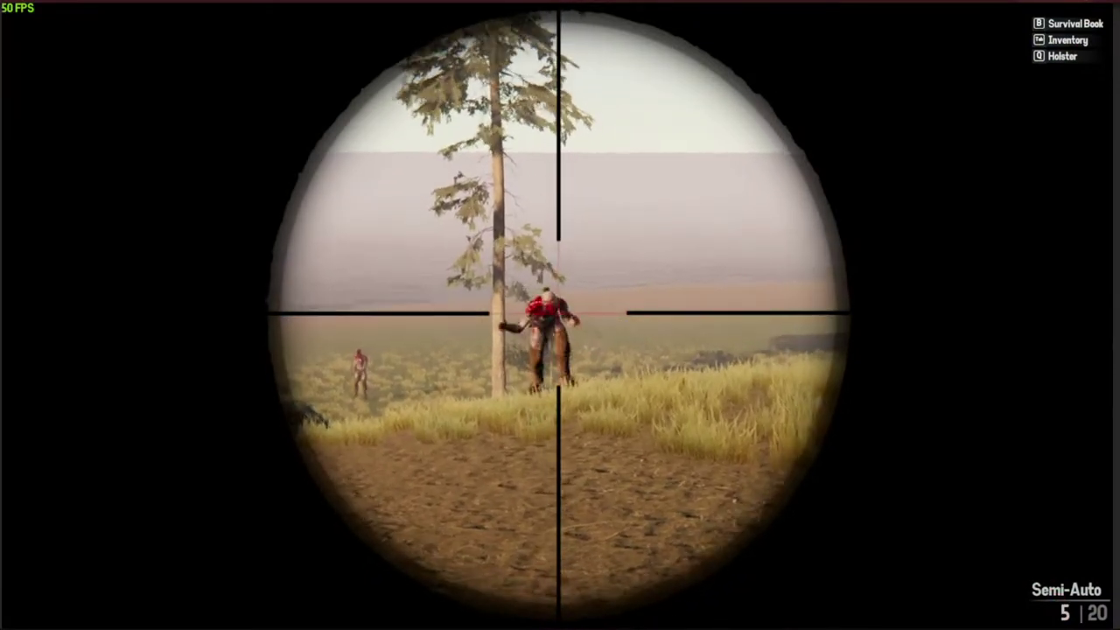
pyautogui.click(560, 316)
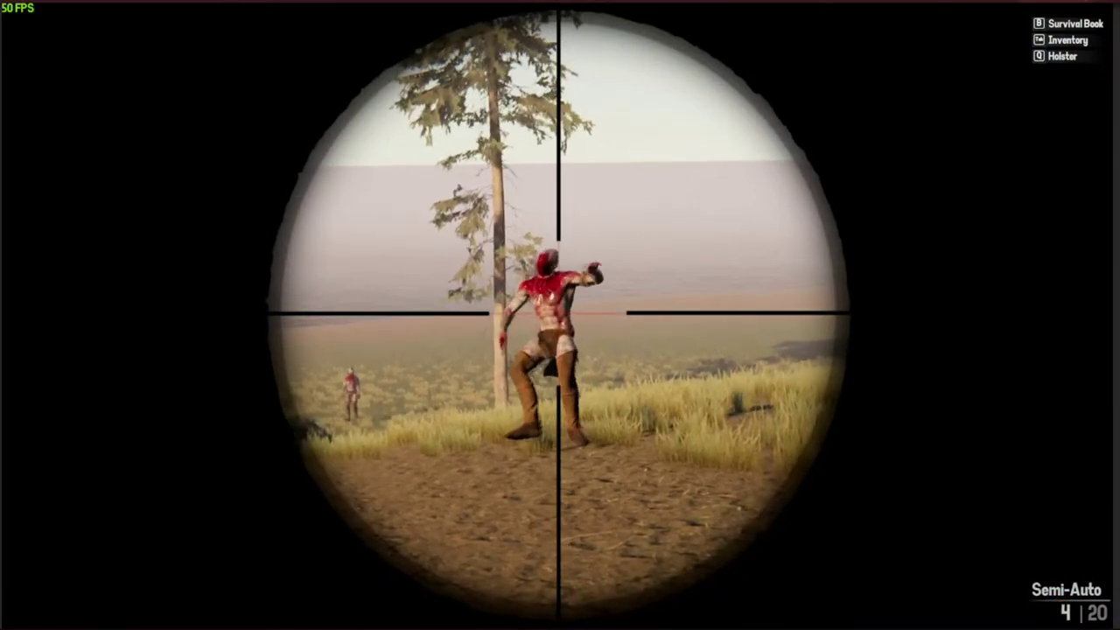
pyautogui.rightClick(560, 315)
pyautogui.press('r')
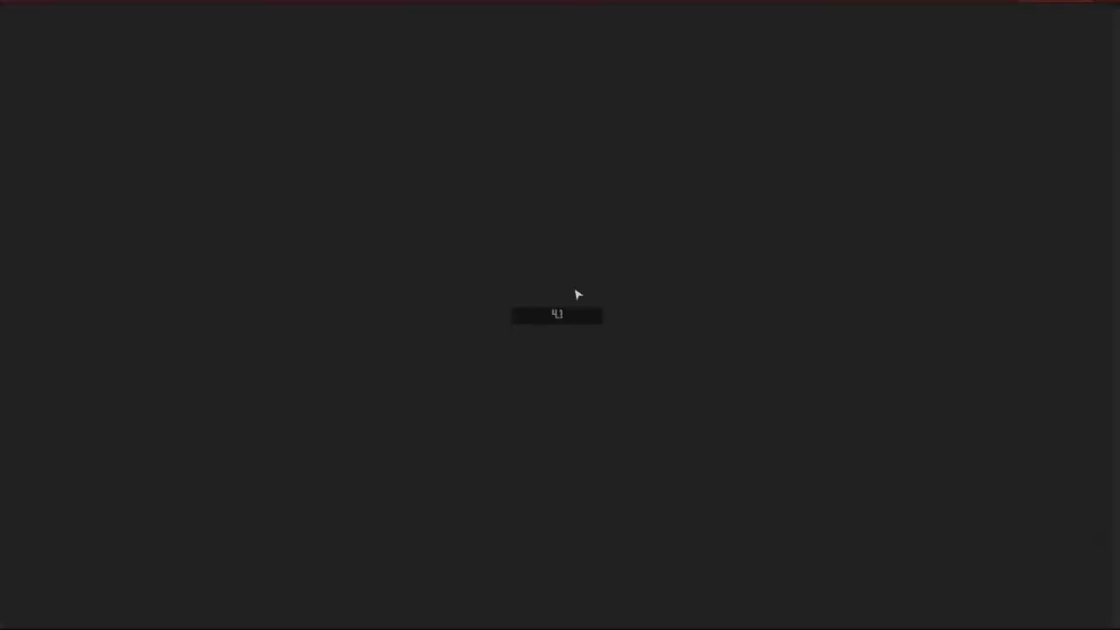
# Step: Exit Play mode, then select and frame the shipping container in the Scene view
pyautogui.hotkey('ctrl', 'p')
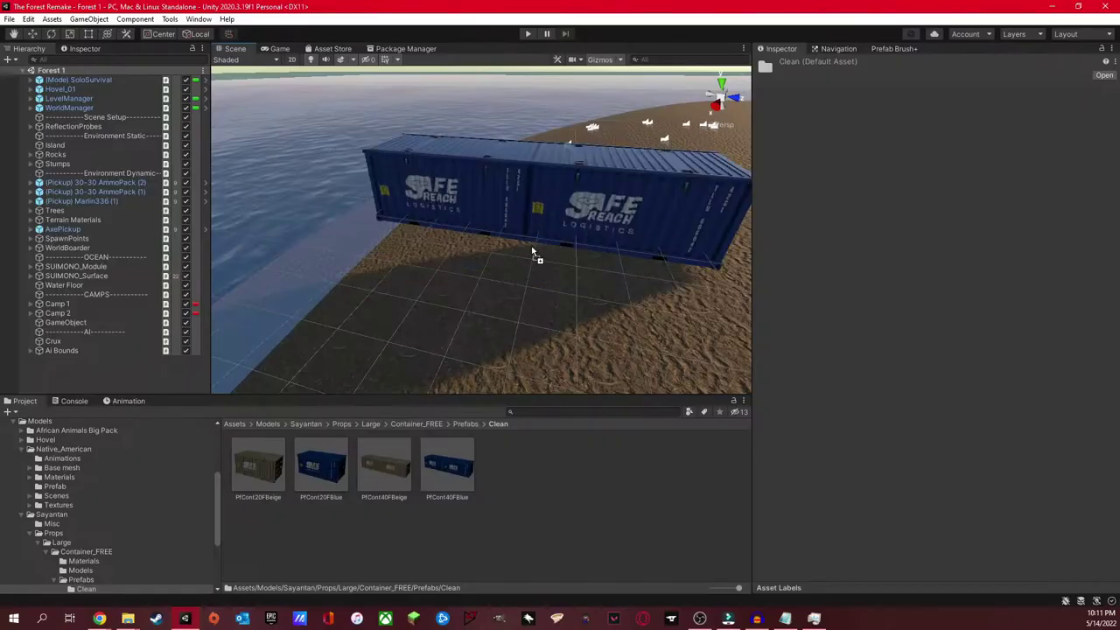
pyautogui.click(531, 246)
pyautogui.press('f')
pyautogui.keyDown('alt'); pyautogui.moveTo(583, 209); pyautogui.dragTo(513, 163); pyautogui.keyUp('alt')
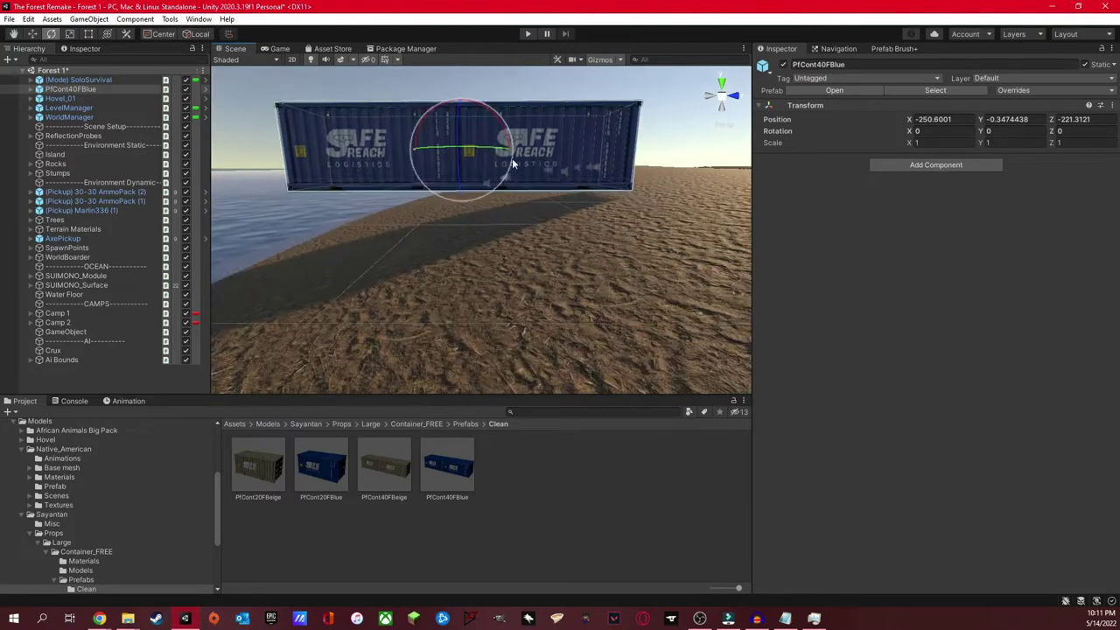
# Step: Tilt the long blue container, then rotate the shorter one and shift it across the sand
pyautogui.moveTo(492, 115); pyautogui.dragTo(468, 104)
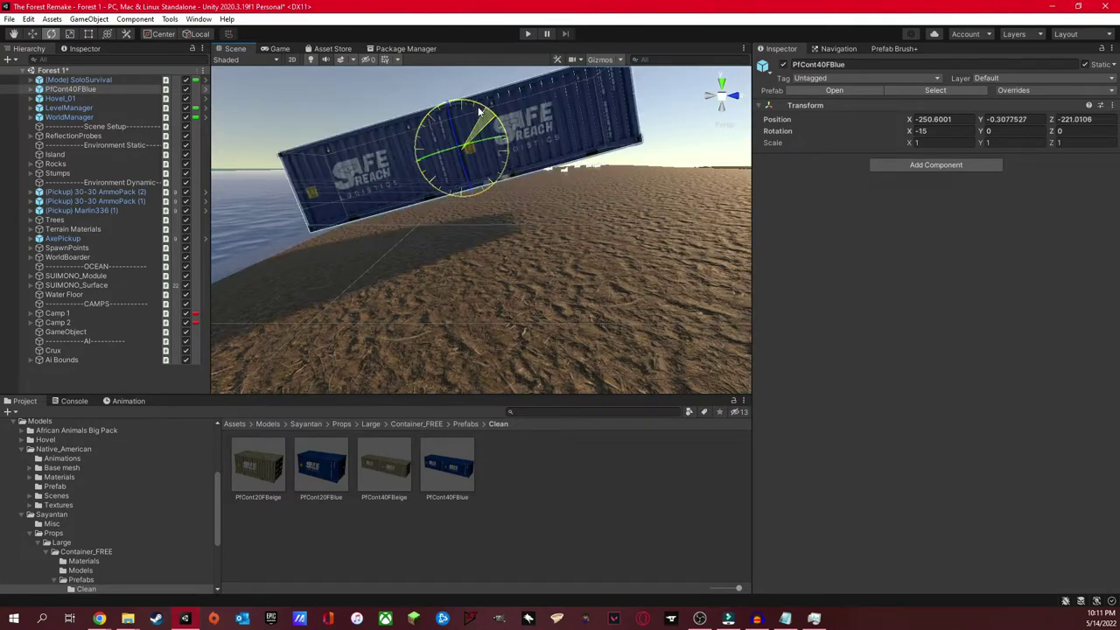
pyautogui.press('w')
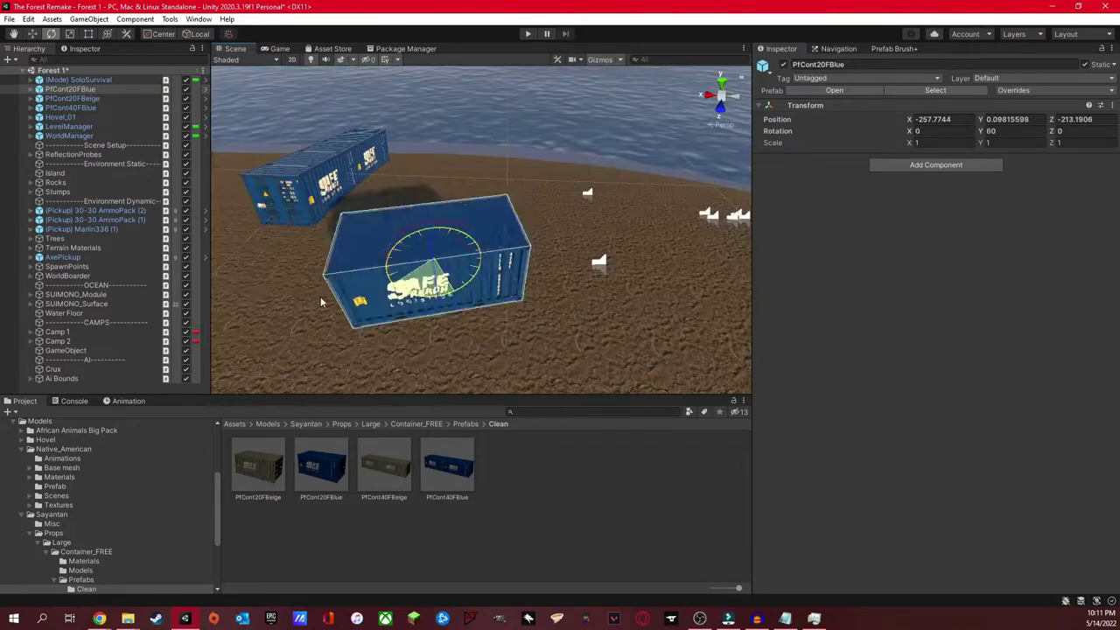
pyautogui.press('e')
pyautogui.press('w')
pyautogui.moveTo(430, 276); pyautogui.dragTo(495, 237)
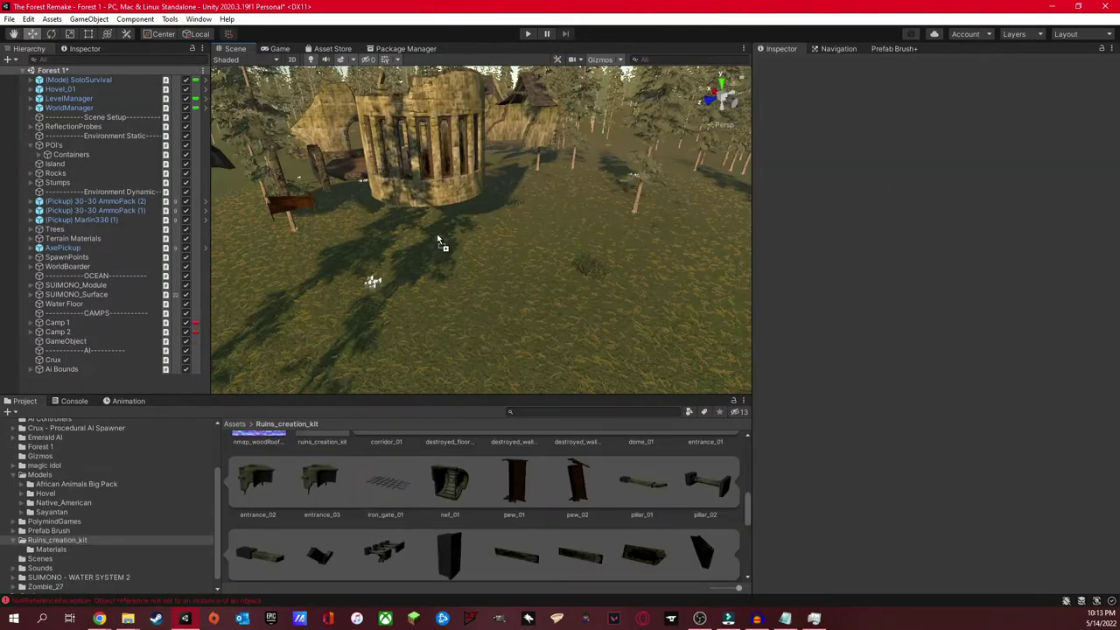
# Step: Lower the dome_01 ruin piece into the ground
pyautogui.moveTo(433, 229); pyautogui.dragTo(499, 199, button='right')
pyautogui.click(490, 246)
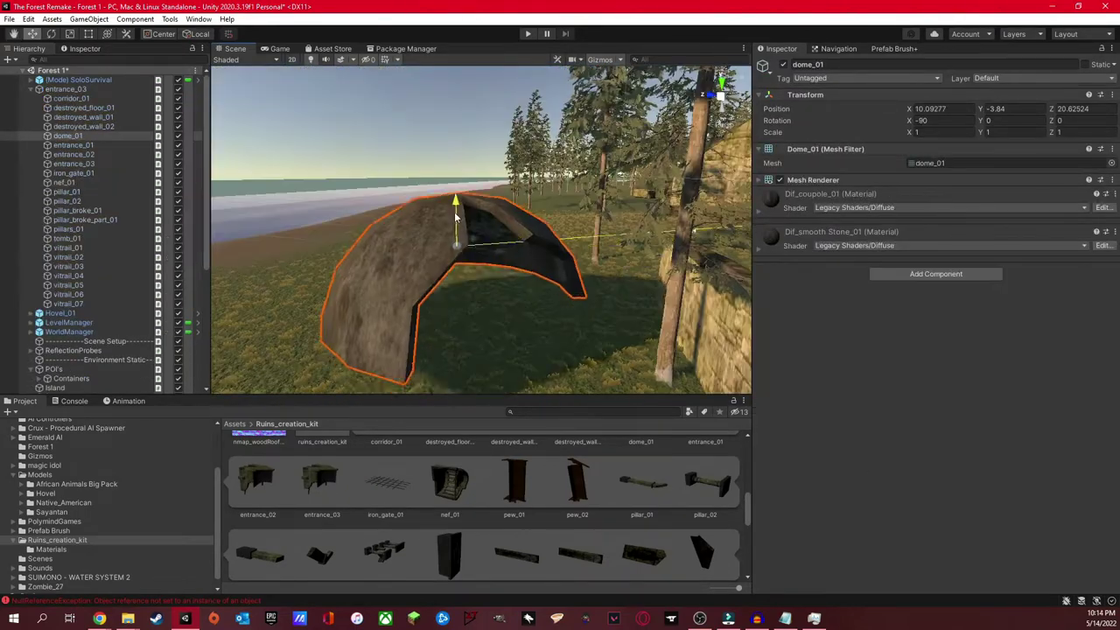
pyautogui.moveTo(455, 217); pyautogui.dragTo(458, 254)
pyautogui.moveTo(458, 253); pyautogui.dragTo(704, 445, button='right')
# Step: Rotate the destroyed_floor_01 piece
pyautogui.click(502, 254)
pyautogui.press('e')
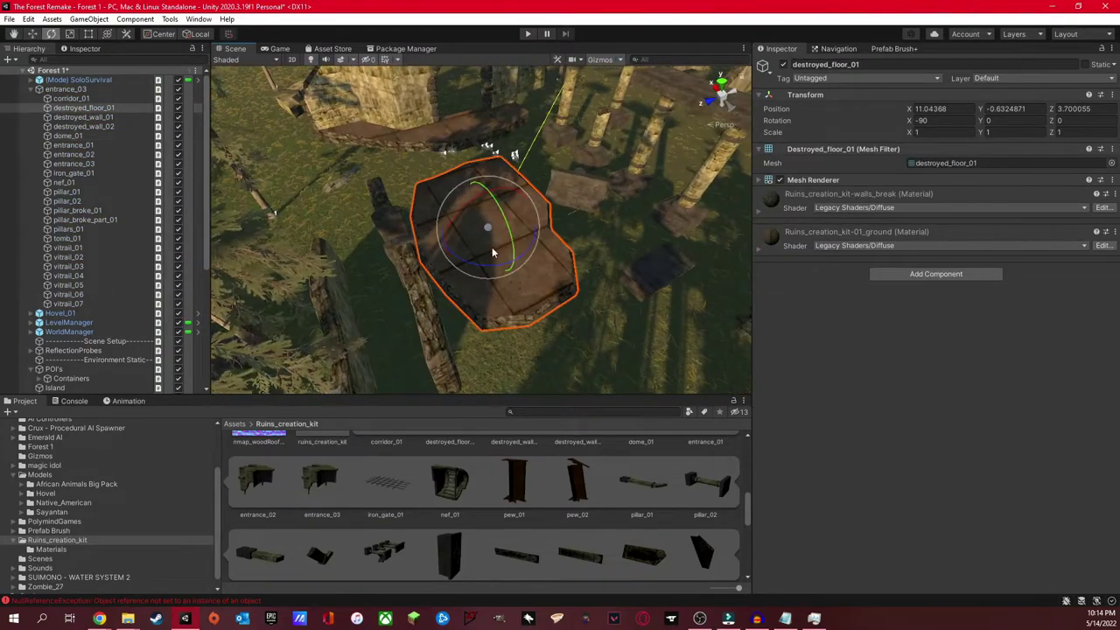
pyautogui.moveTo(492, 247); pyautogui.dragTo(542, 241)
pyautogui.press('w')
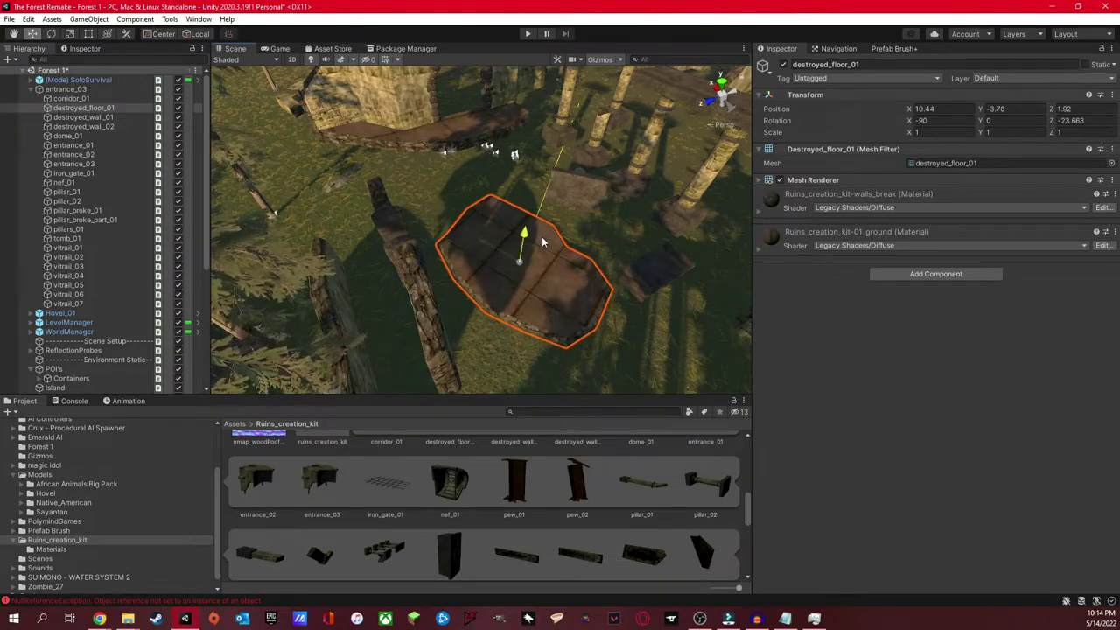
# Step: Sink the entrance_01 wall lower into the ground
pyautogui.moveTo(561, 303); pyautogui.dragTo(625, 255, button='right')
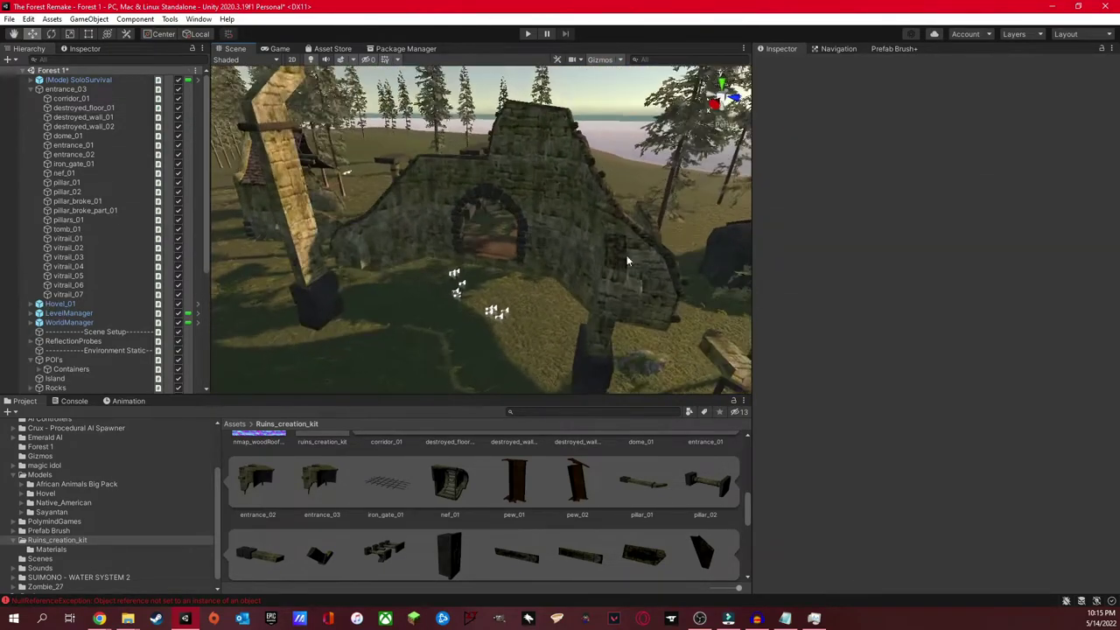
pyautogui.click(514, 190)
pyautogui.moveTo(488, 156); pyautogui.dragTo(499, 206)
# Step: Turn pillars_01 slightly and move it to a new spot
pyautogui.moveTo(499, 205); pyautogui.dragTo(508, 280, button='right')
pyautogui.click(507, 293)
pyautogui.press('e')
pyautogui.moveTo(508, 293); pyautogui.dragTo(499, 298)
pyautogui.press('w')
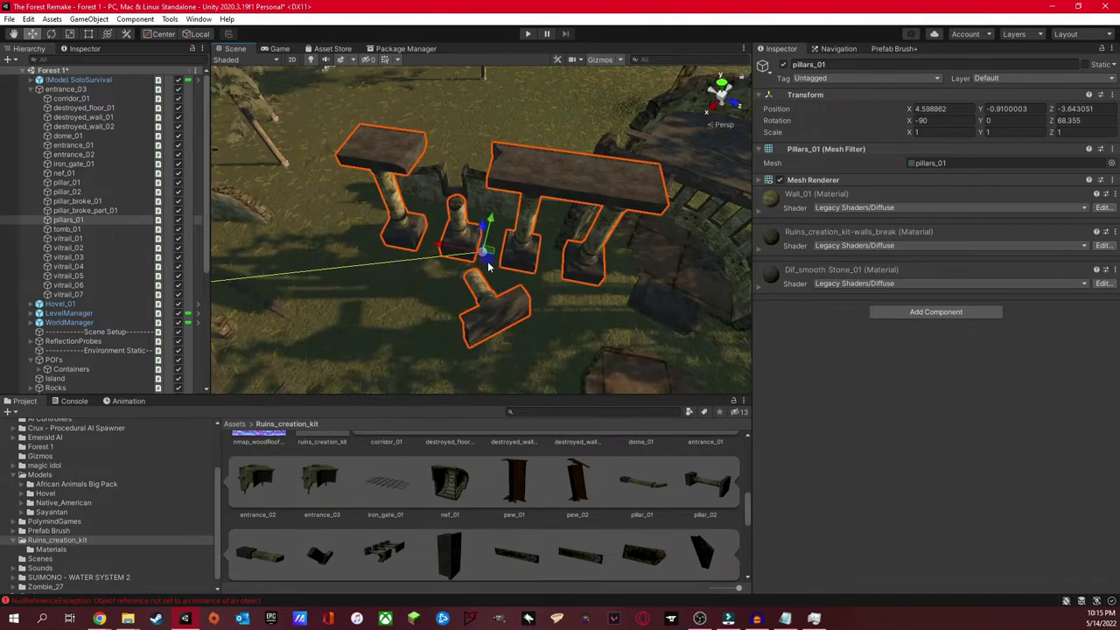
pyautogui.moveTo(475, 245); pyautogui.dragTo(426, 235)
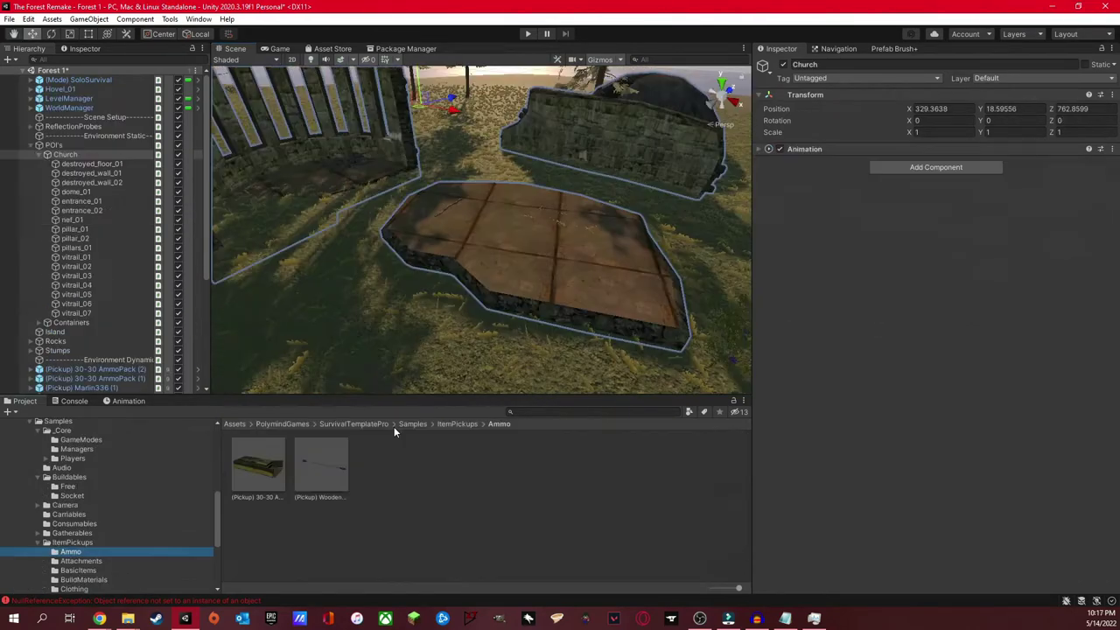
# Step: Place a raised 30-30 AmmoPack on the church floor and a duplicate beside it
pyautogui.moveTo(398, 315); pyautogui.dragTo(430, 302, button='right')
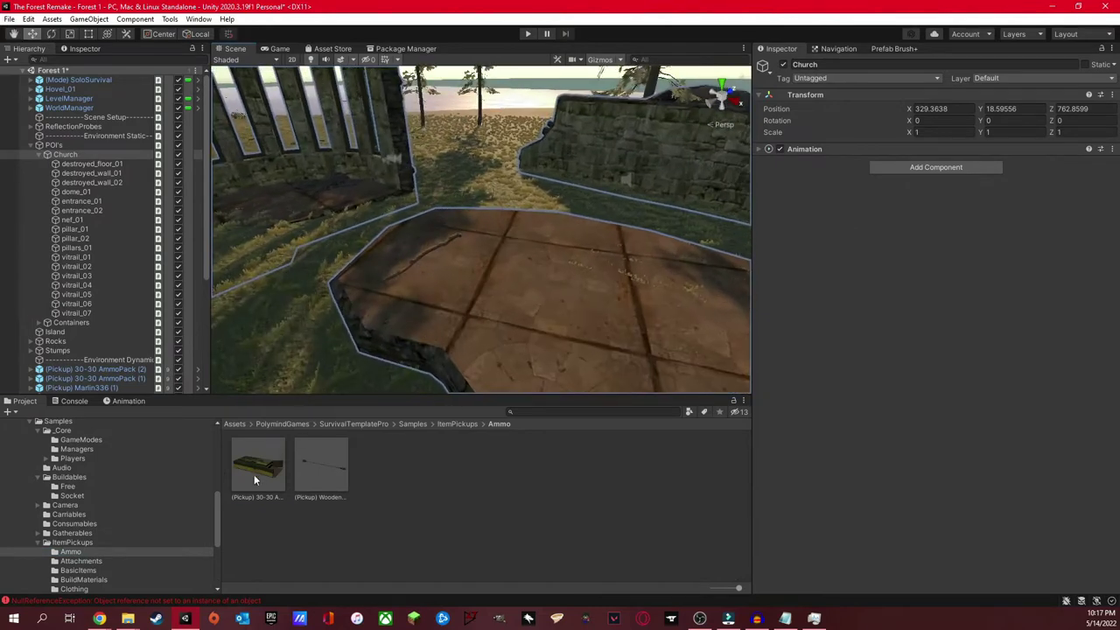
pyautogui.moveTo(254, 474); pyautogui.dragTo(445, 287)
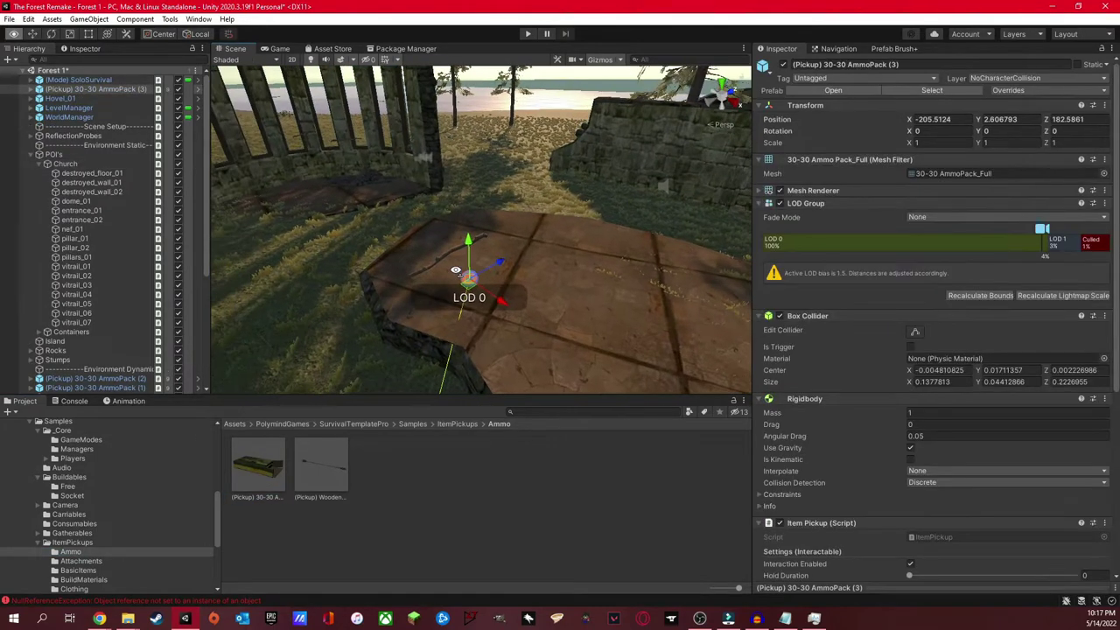
pyautogui.moveTo(450, 230); pyautogui.dragTo(450, 204)
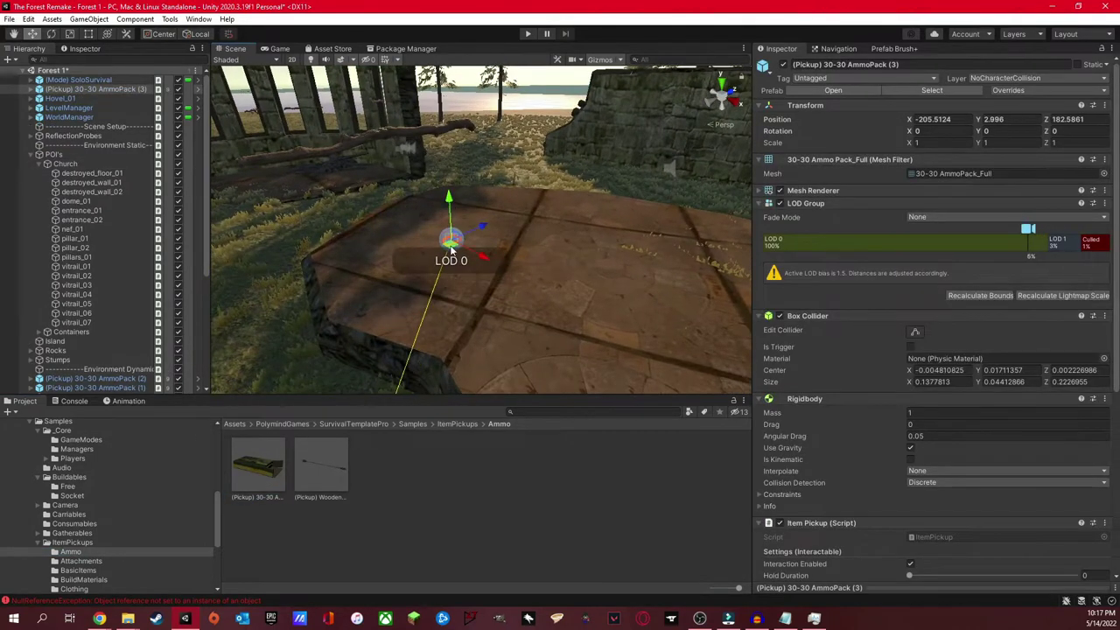
pyautogui.hotkey('ctrl', 'd')
pyautogui.moveTo(452, 250); pyautogui.dragTo(659, 249)
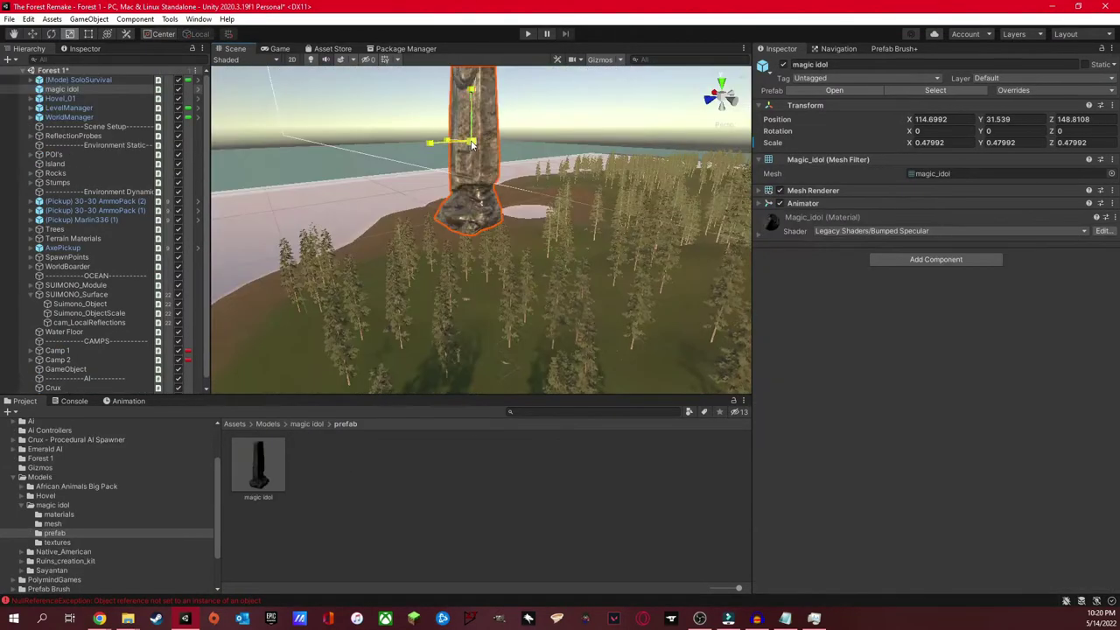
# Step: Shrink the magic idol and lower it into the forest
pyautogui.moveTo(471, 145); pyautogui.dragTo(458, 147)
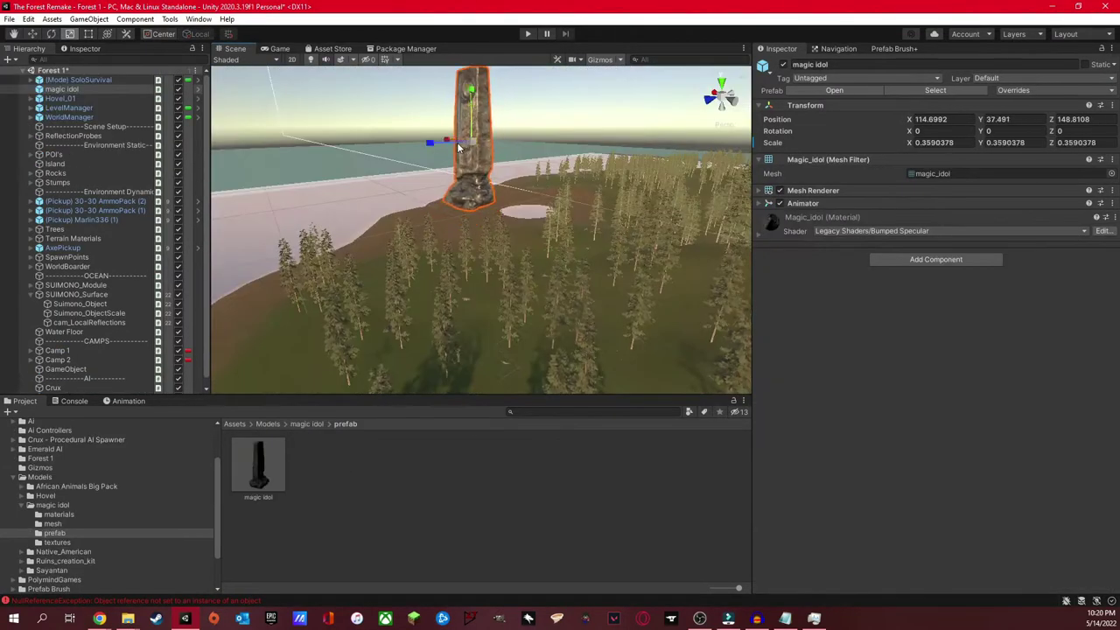
pyautogui.moveTo(472, 99); pyautogui.dragTo(420, 341)
pyautogui.press('e')
# Step: Add the Crashed_Boeing model to the scene and select its CABIN_boeing part
pyautogui.scroll(-3, 420, 341)
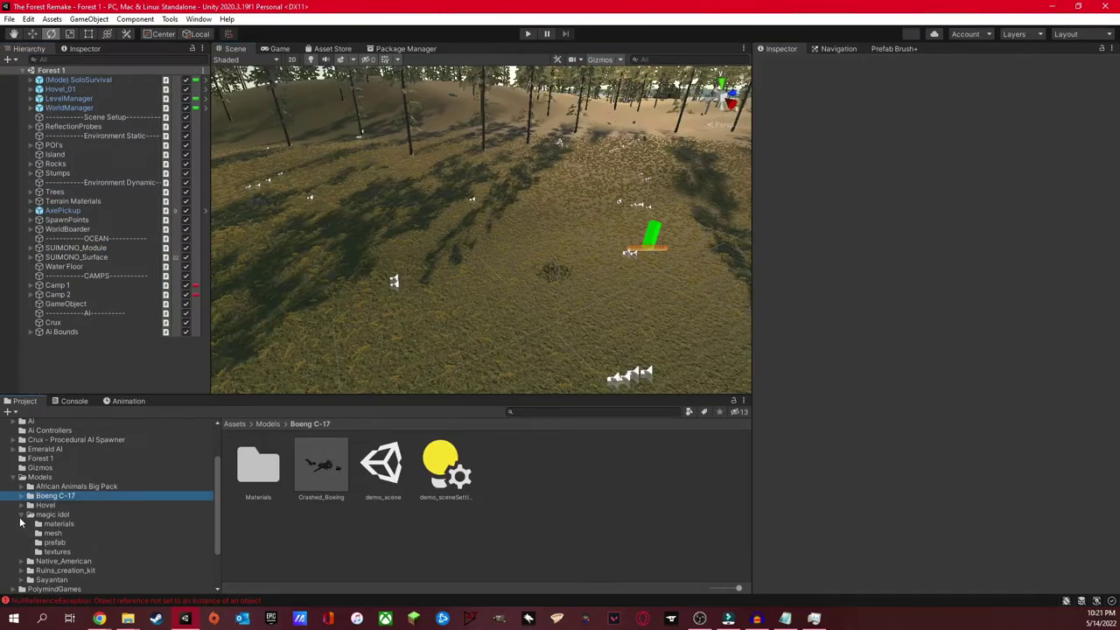
pyautogui.click(22, 514)
pyautogui.moveTo(329, 475); pyautogui.dragTo(532, 192)
pyautogui.click(600, 238)
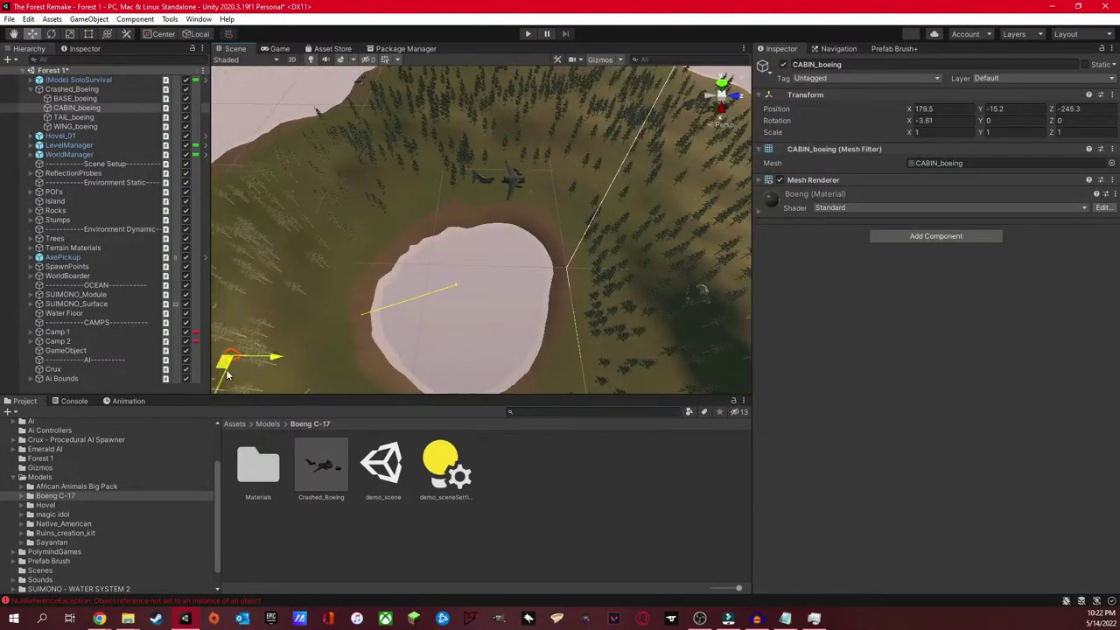
# Step: Frame the Boeing cabin and tilt it upward about the X axis
pyautogui.press('f')
pyautogui.press('e')
pyautogui.moveTo(613, 223); pyautogui.dragTo(653, 283)
pyautogui.keyDown('alt'); pyautogui.moveTo(653, 282); pyautogui.dragTo(956, 281); pyautogui.keyUp('alt')
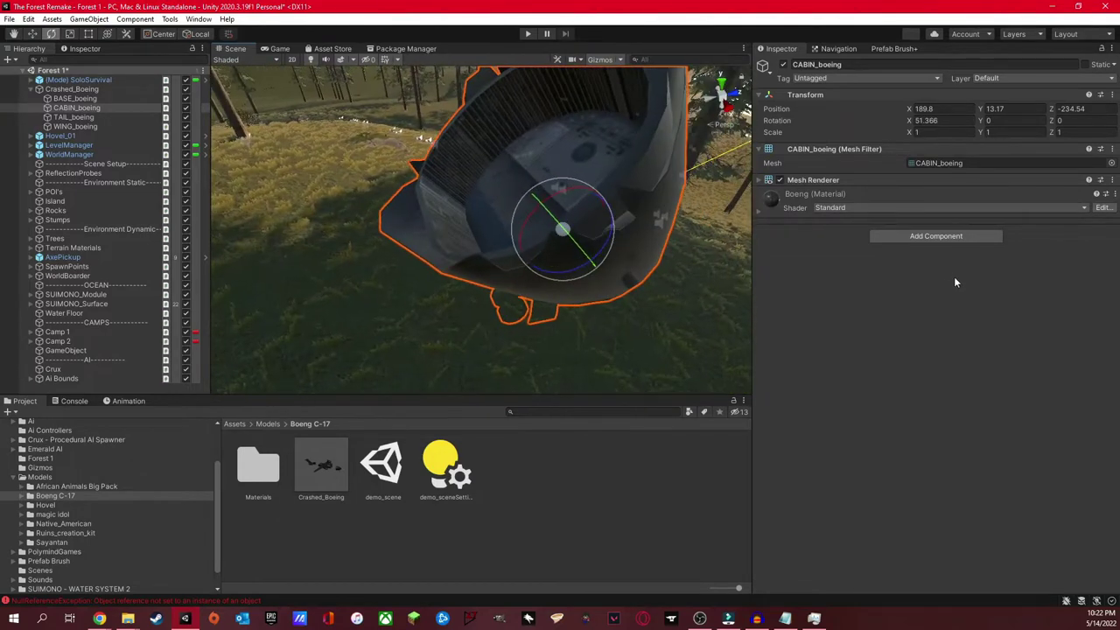
# Step: Select the tail, then slide WING_boeing across the ground
pyautogui.doubleClick(74, 116)
pyautogui.press('w')
pyautogui.keyDown('alt'); pyautogui.moveTo(453, 89); pyautogui.dragTo(425, 163); pyautogui.keyUp('alt')
pyautogui.doubleClick(73, 126)
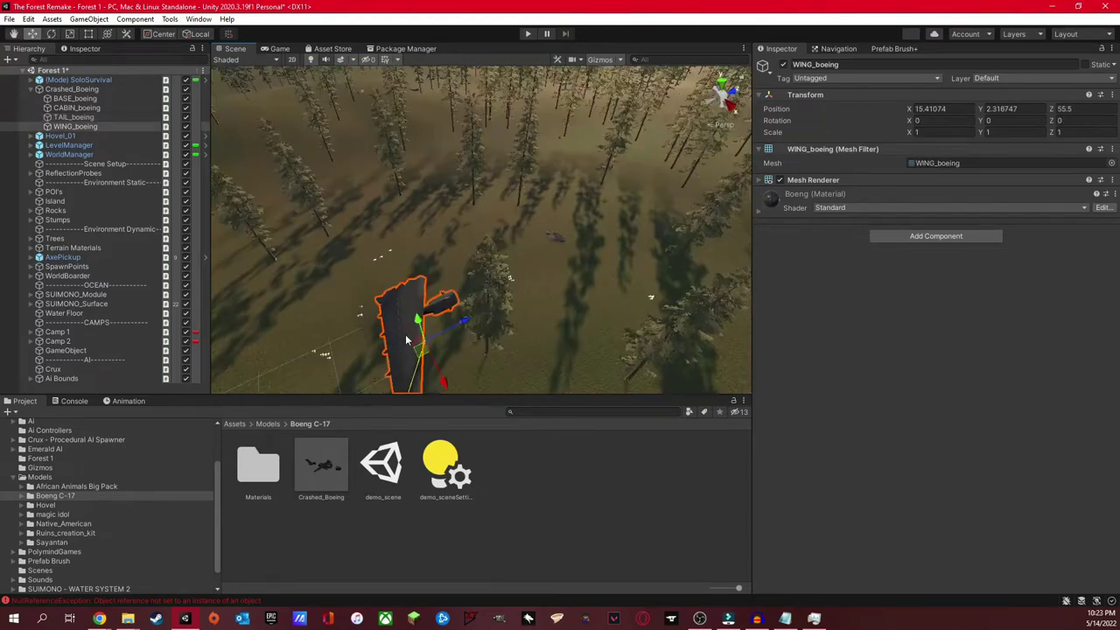
pyautogui.moveTo(424, 355); pyautogui.dragTo(570, 287)
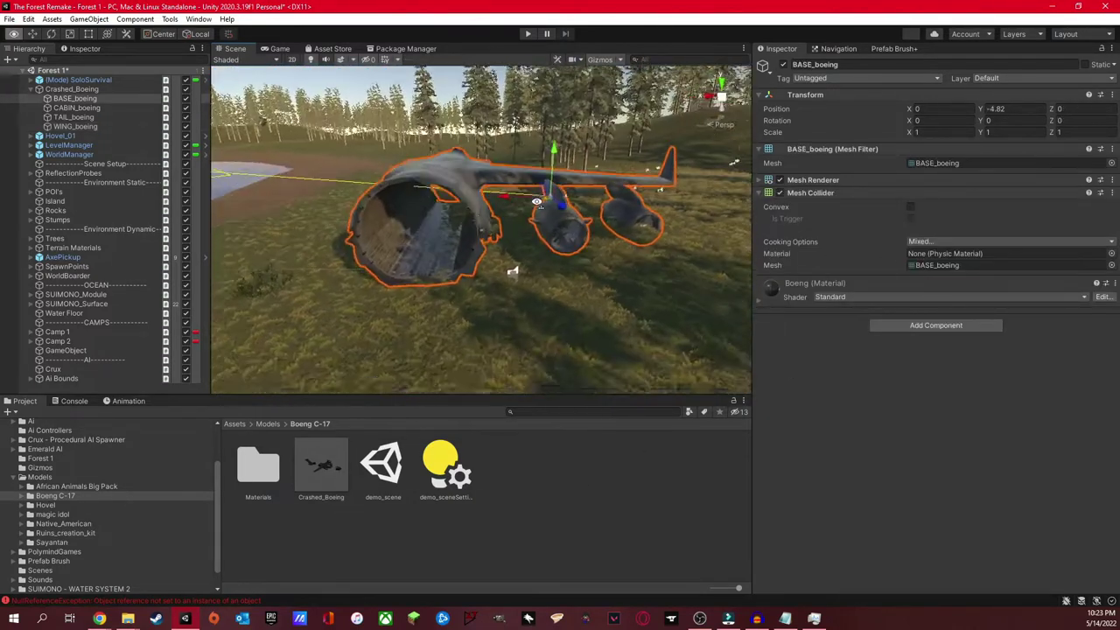
# Step: Tilt the BASE_boeing body slightly and move the AxePickup deeper inside the fuselage
pyautogui.press('e')
pyautogui.moveTo(573, 156)
pyautogui.mouseDown()
pyautogui.moveTo(547, 175)
pyautogui.moveTo(566, 157)
pyautogui.mouseUp()
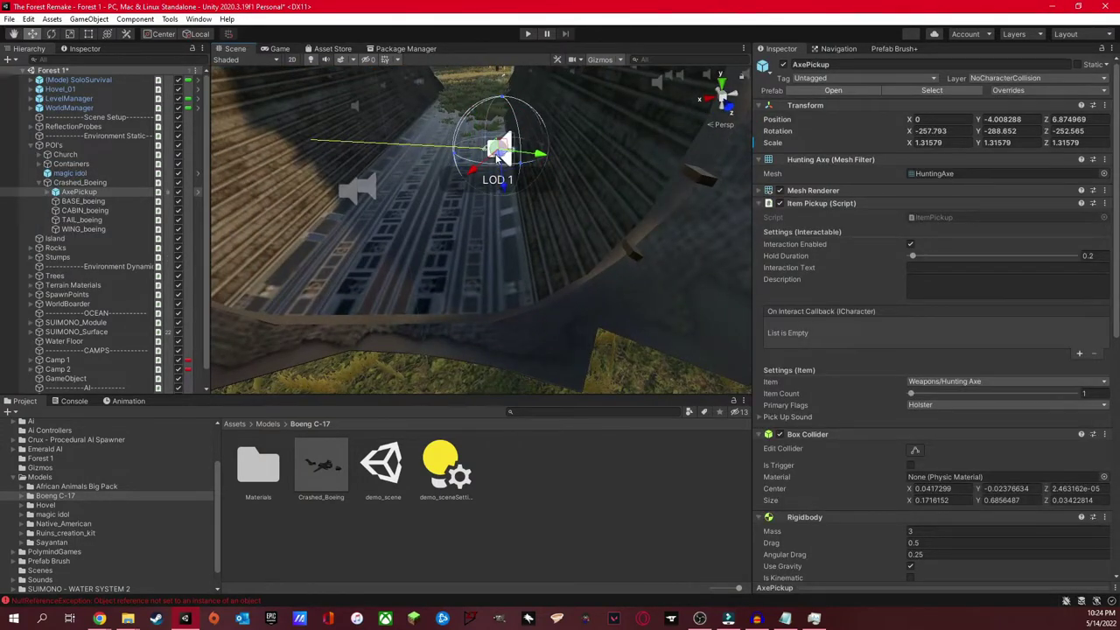
pyautogui.moveTo(496, 157); pyautogui.dragTo(405, 249)
pyautogui.keyDown('alt'); pyautogui.moveTo(510, 250); pyautogui.dragTo(442, 249); pyautogui.keyUp('alt')
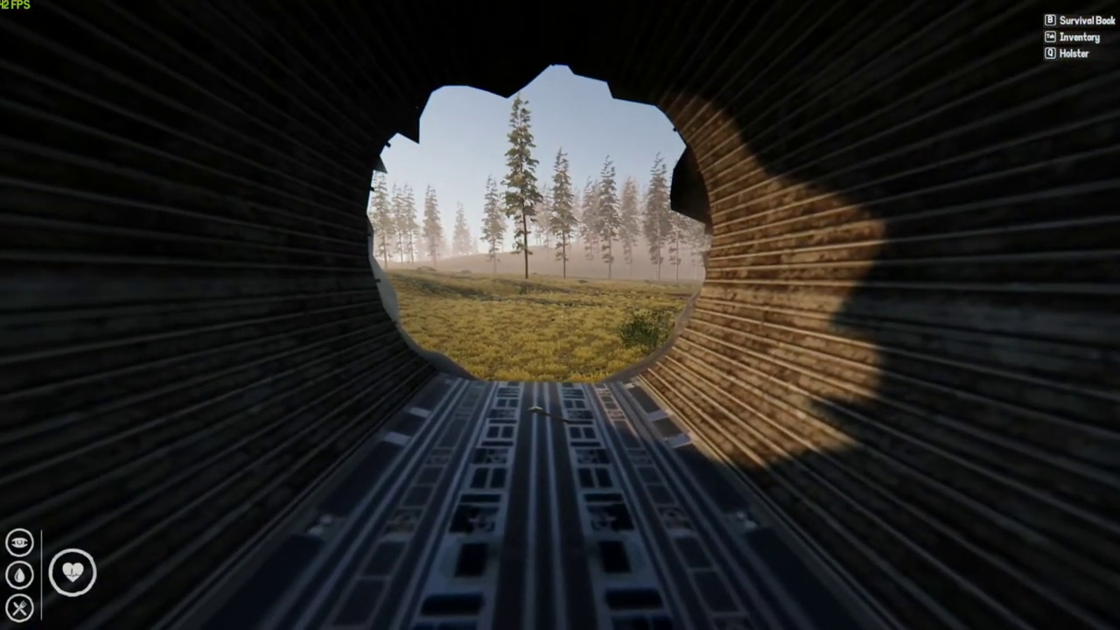
# Step: Pick up the hunting axe in the fuselage, then switch to the rifle and fire at the boar
pyautogui.press('w')
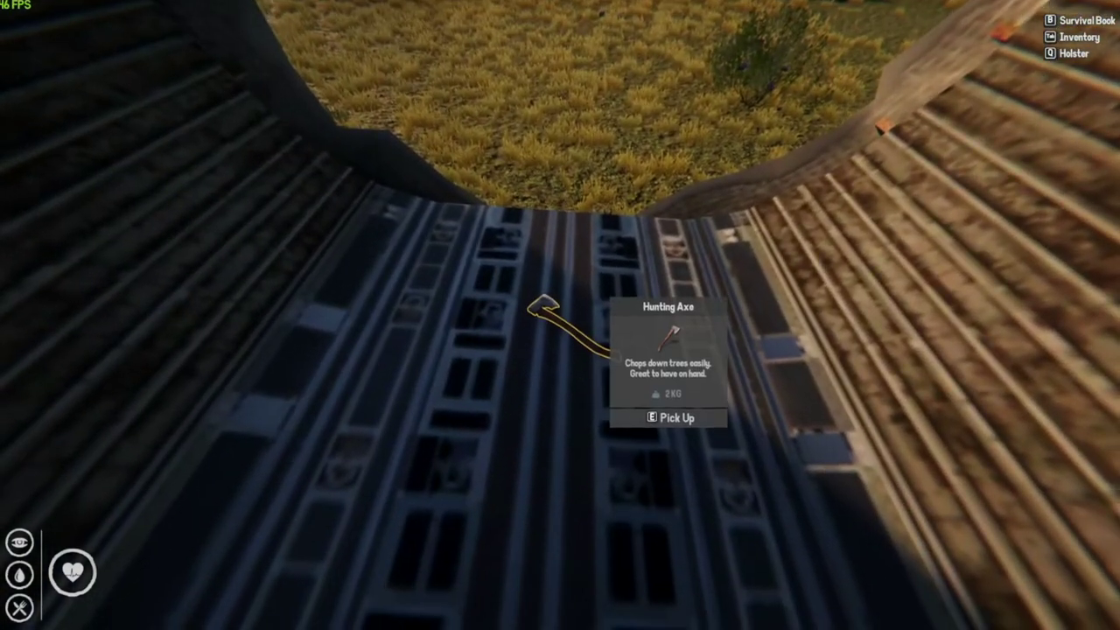
pyautogui.press('e')
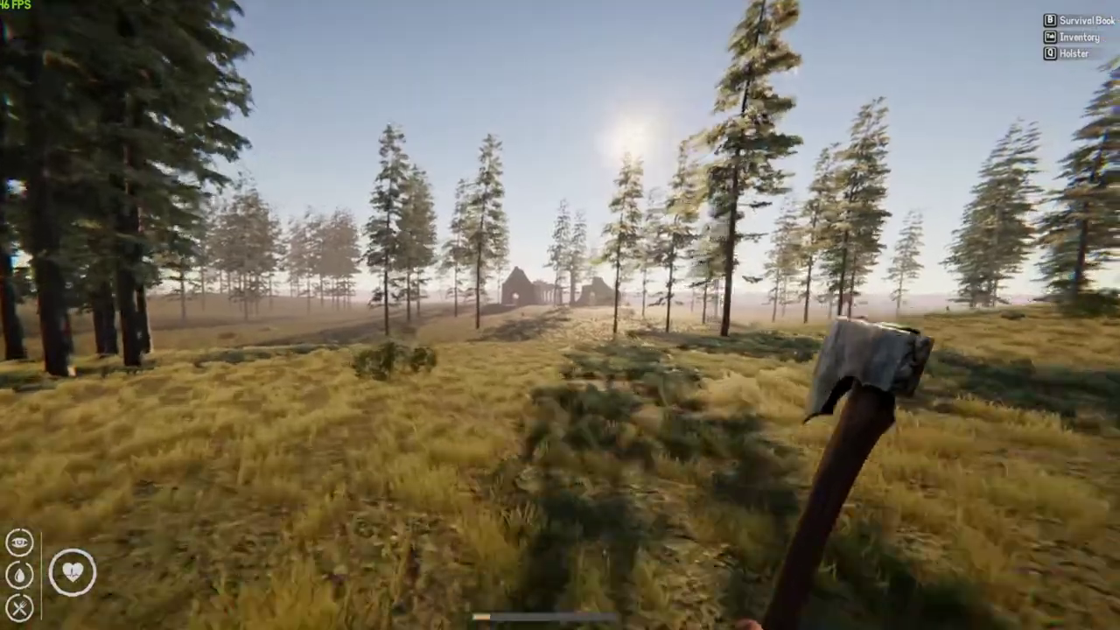
pyautogui.press('2')
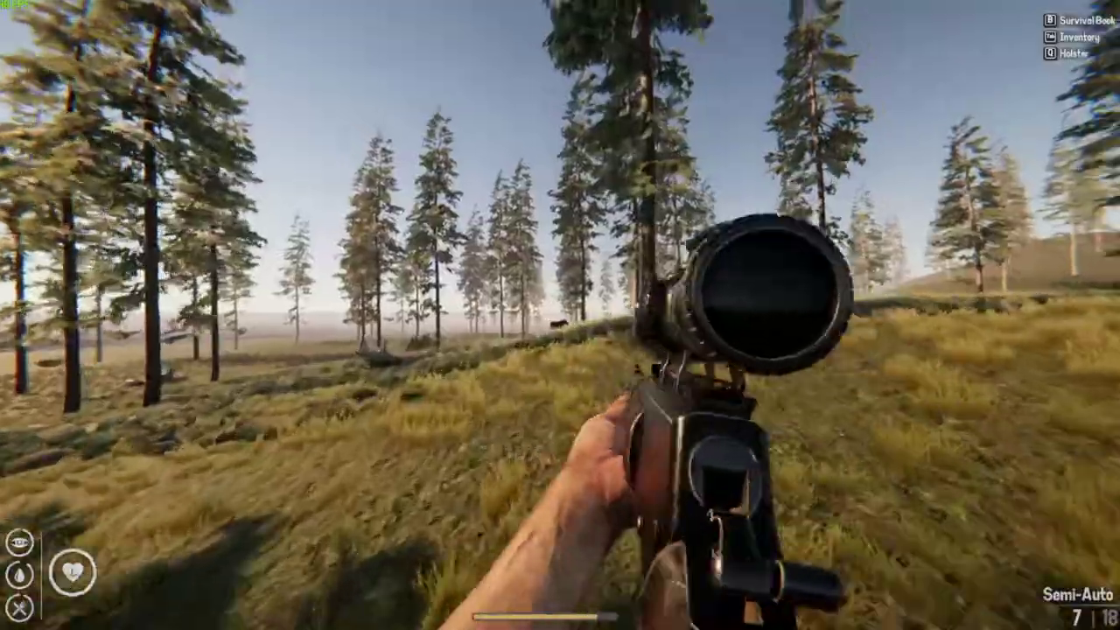
pyautogui.rightClick(561, 315)
pyautogui.click(560, 315)
pyautogui.rightClick(560, 315)
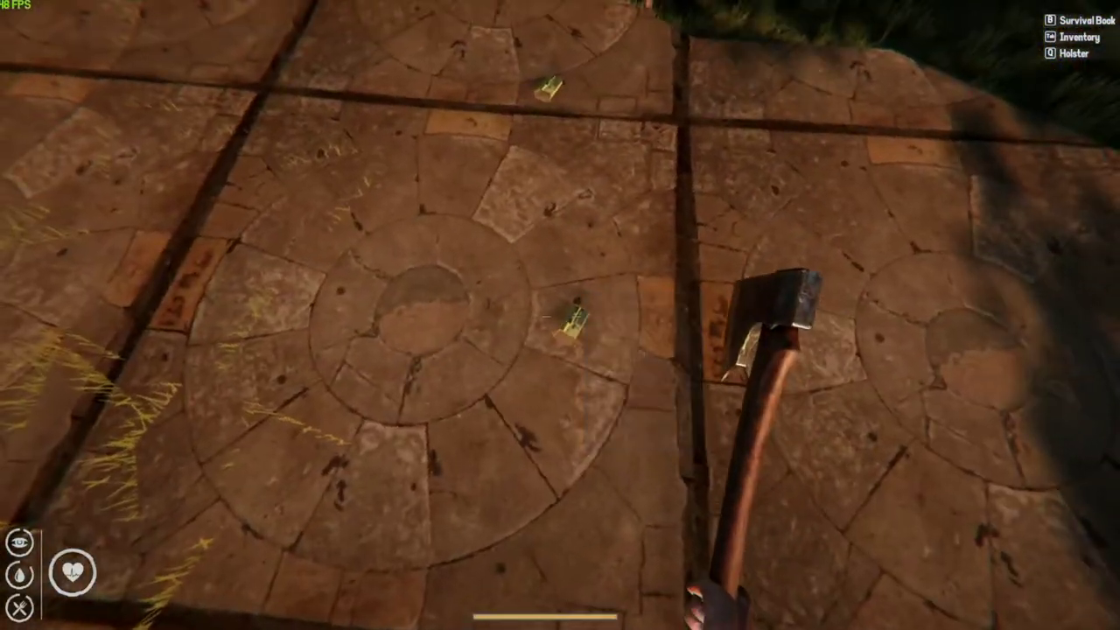
# Step: Back away from the church ruins, equip the scoped rifle and aim down the scope
pyautogui.press('s')
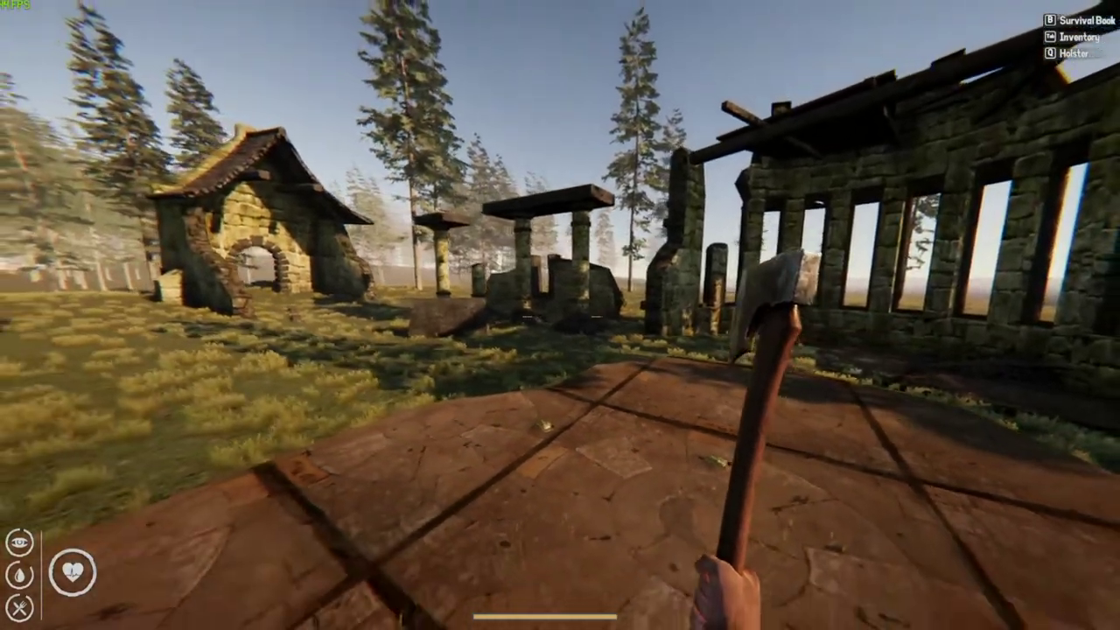
pyautogui.press('2')
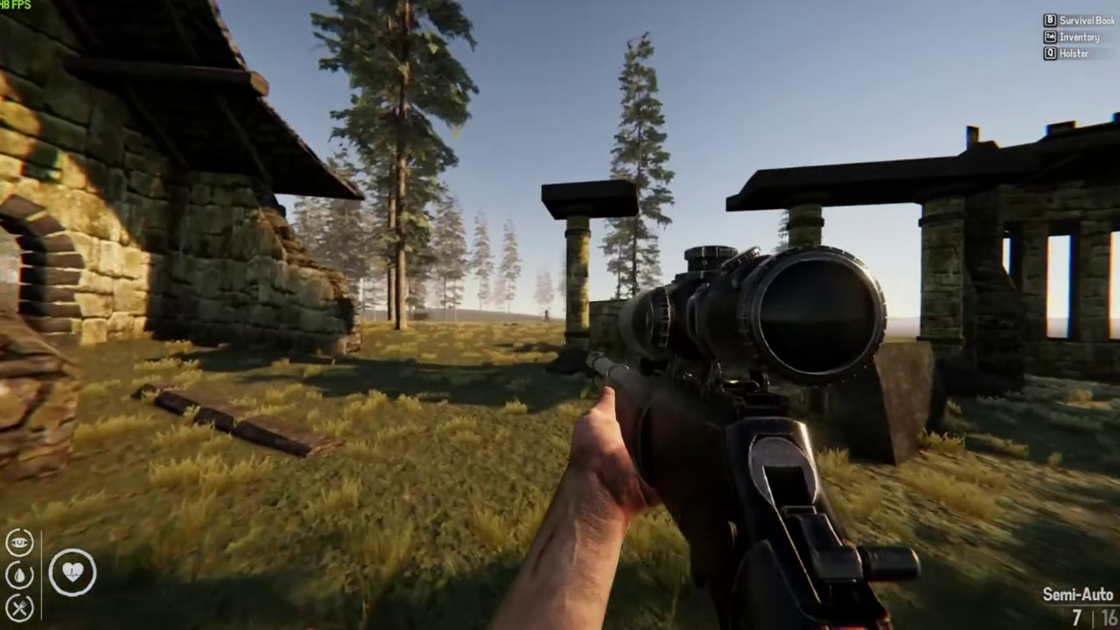
pyautogui.rightClick(560, 315)
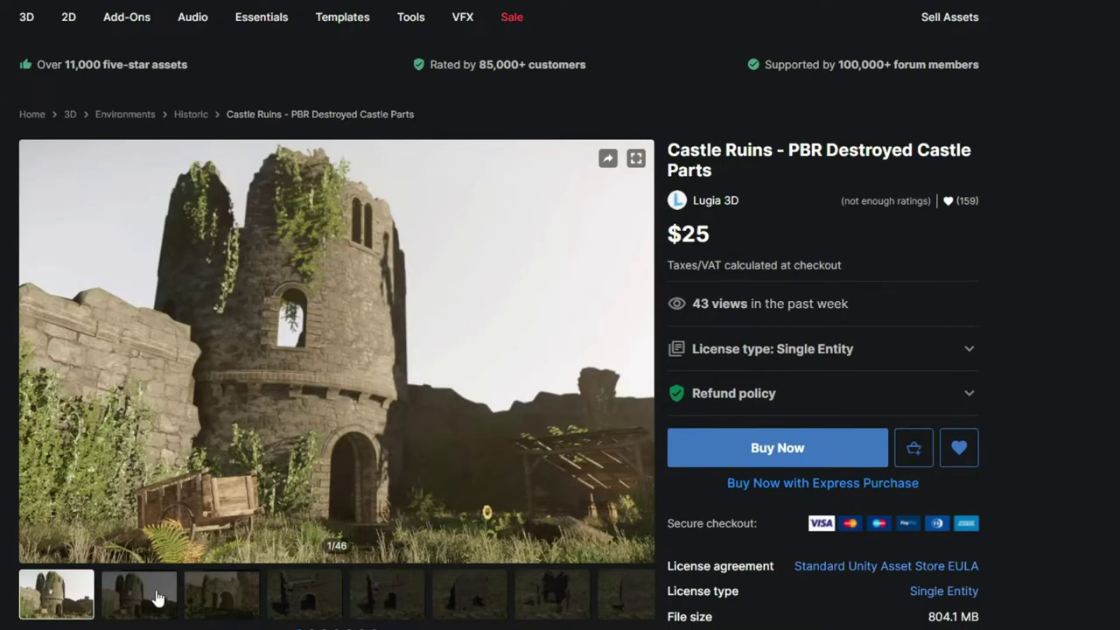
# Step: Browse through the Castle Ruins gallery images
pyautogui.click(157, 599)
pyautogui.click(191, 604)
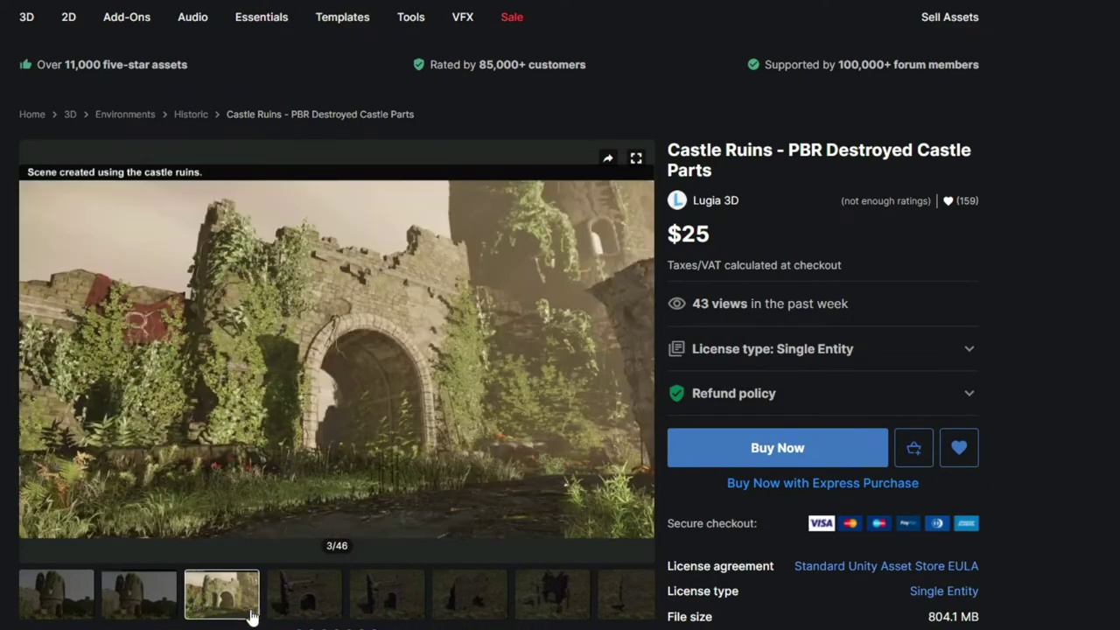
pyautogui.click(290, 609)
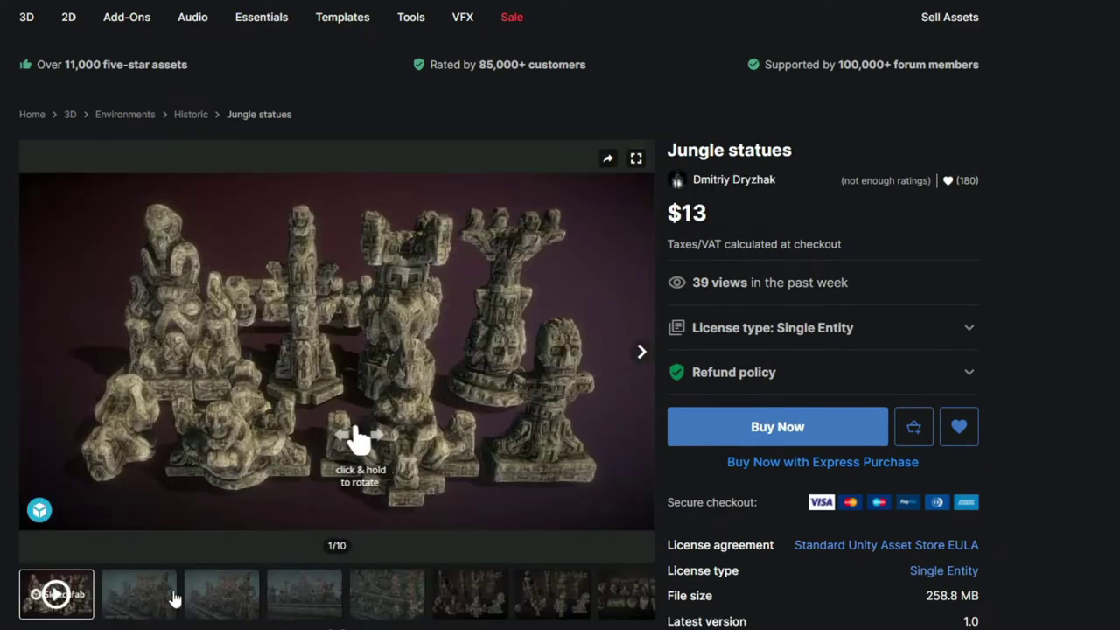
pyautogui.click(387, 595)
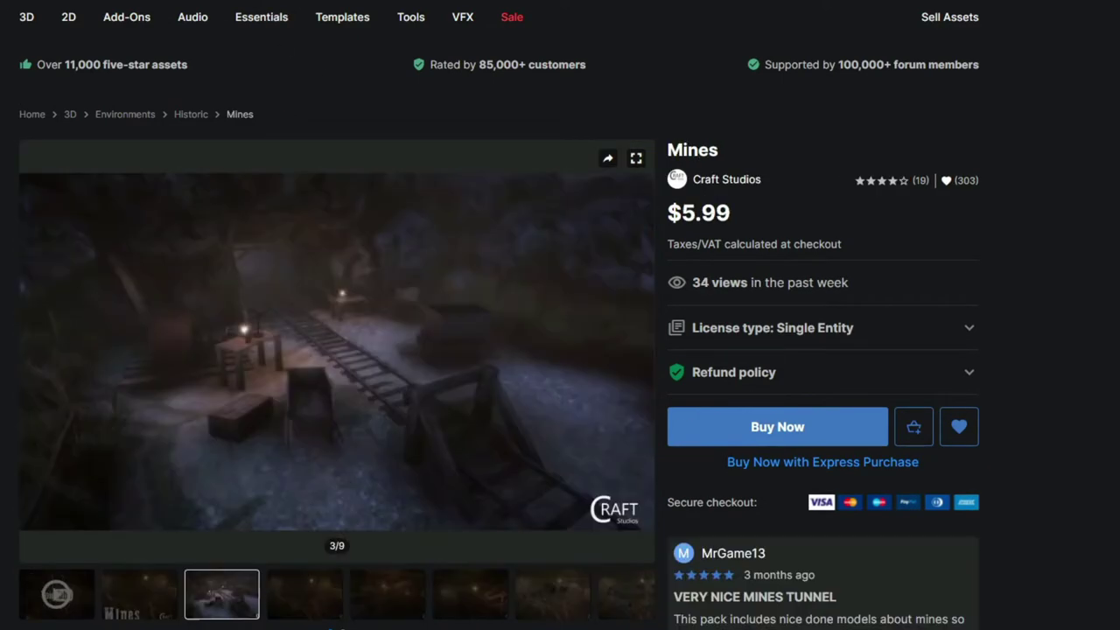
# Step: View the fourth, fifth and sixth Mines gallery images
pyautogui.click(290, 606)
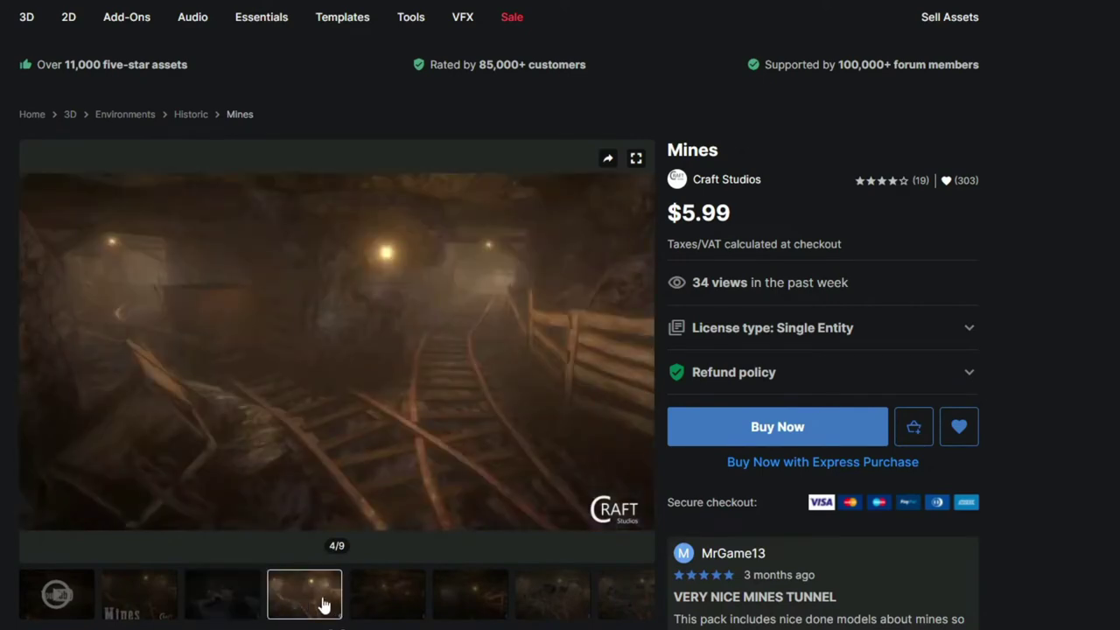
pyautogui.click(366, 610)
pyautogui.click(454, 607)
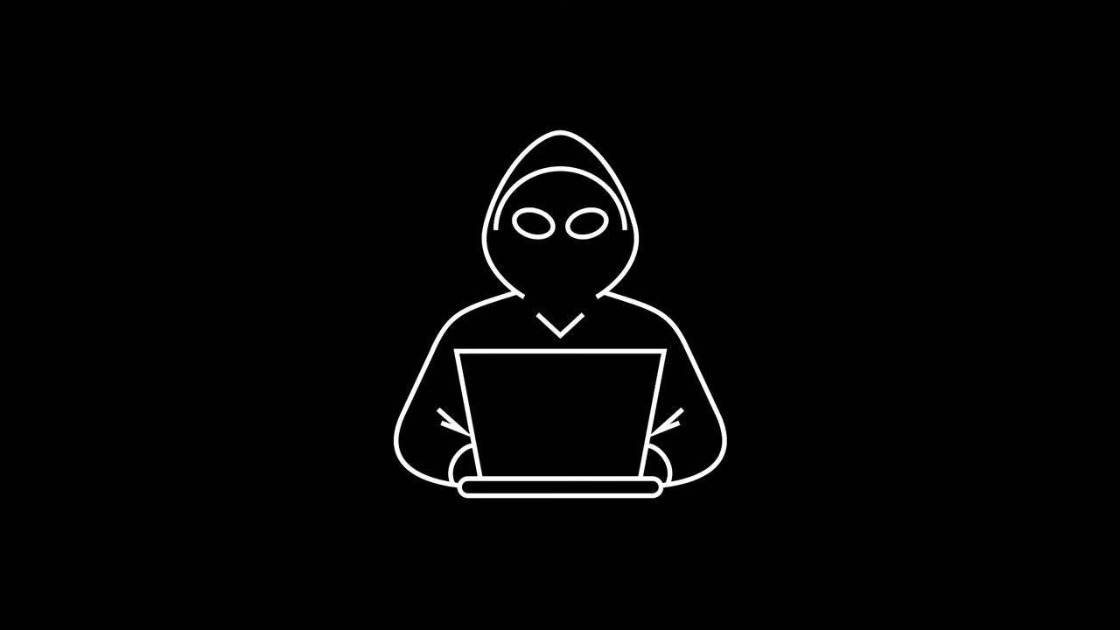